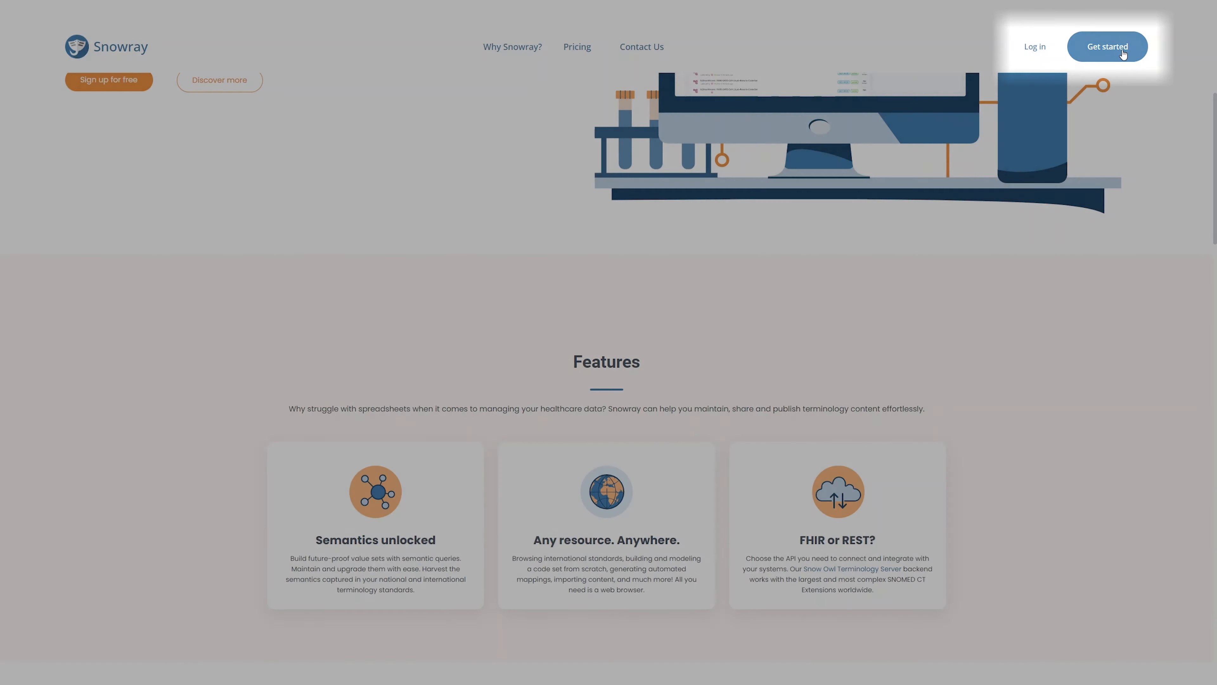
# Step: Start the Snowray login from the website and sign in with a Google account
pyautogui.click(1122, 47)
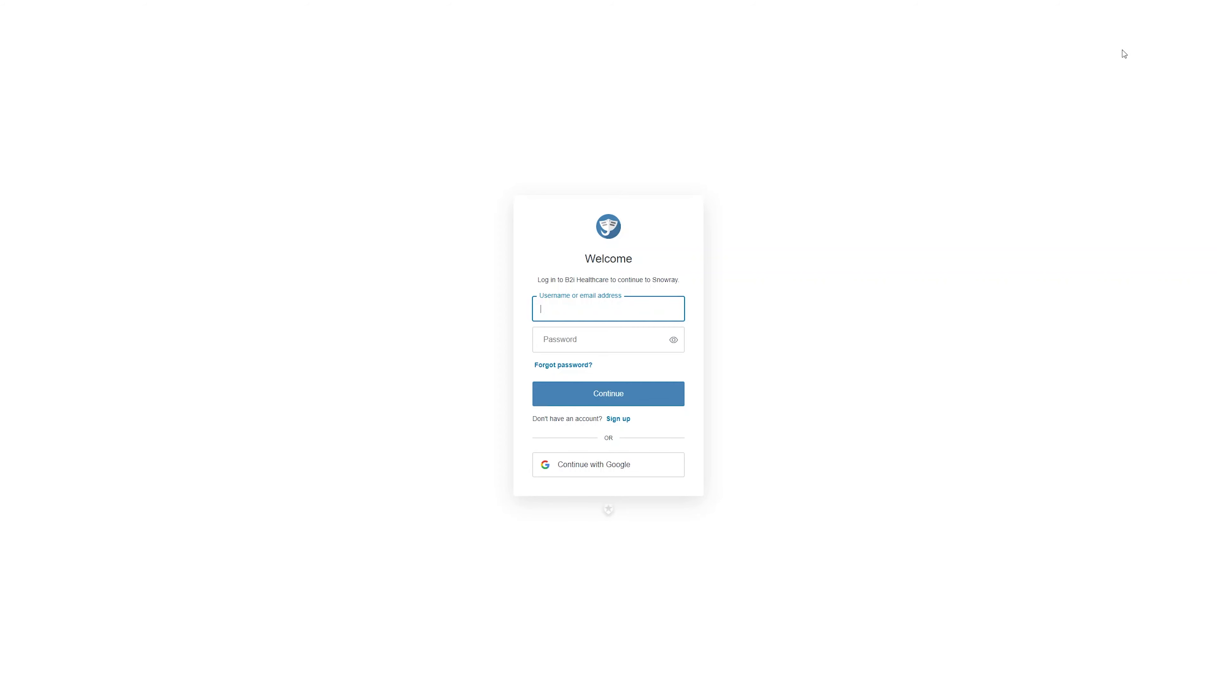
pyautogui.click(655, 474)
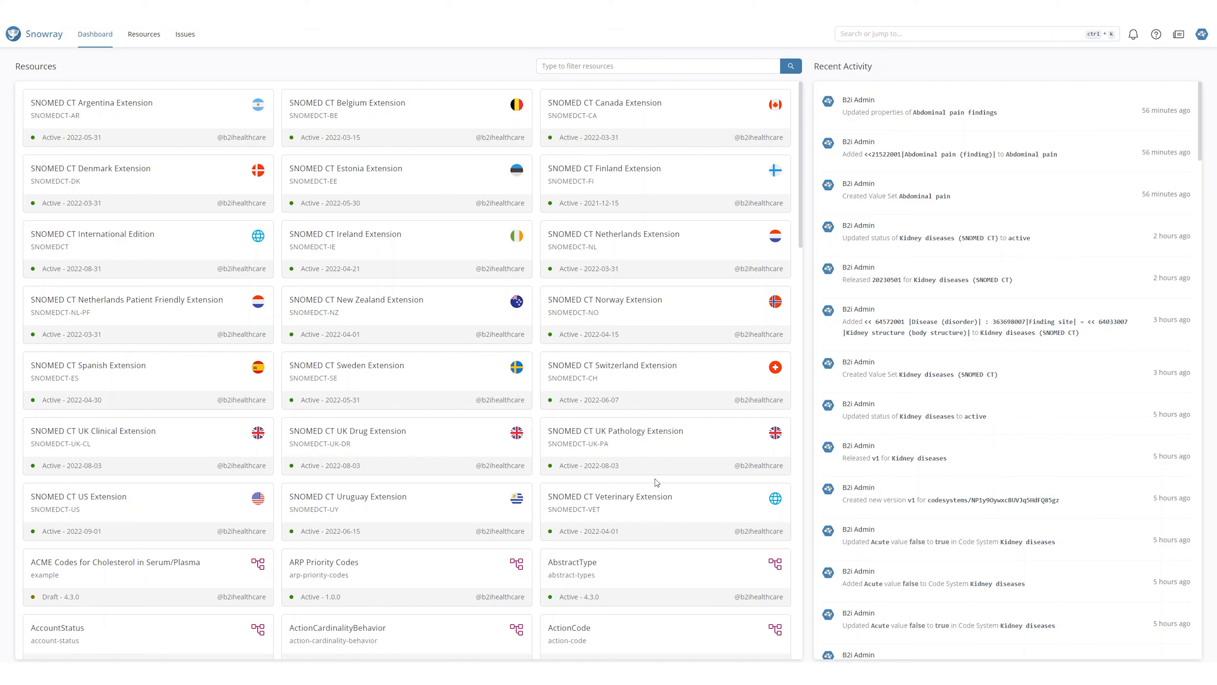
# Step: View the overview details of the SNOMED CT International Edition and return to the dashboard
pyautogui.click(226, 254)
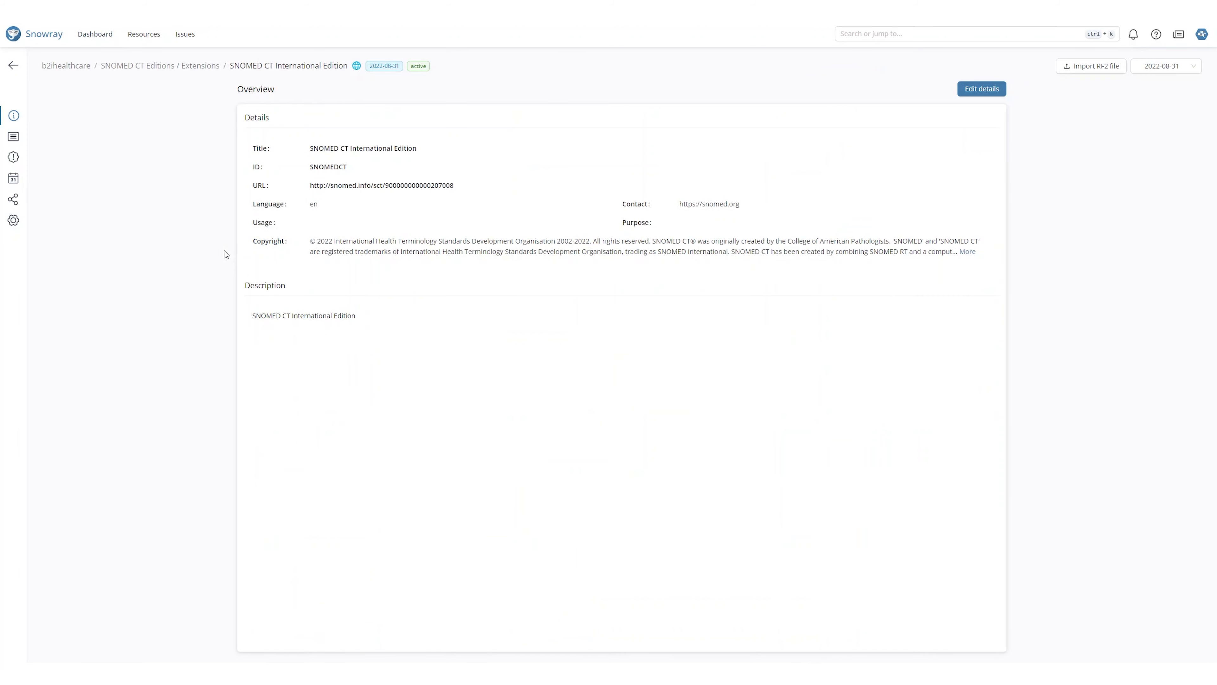
pyautogui.hotkey('alt', 'Left')
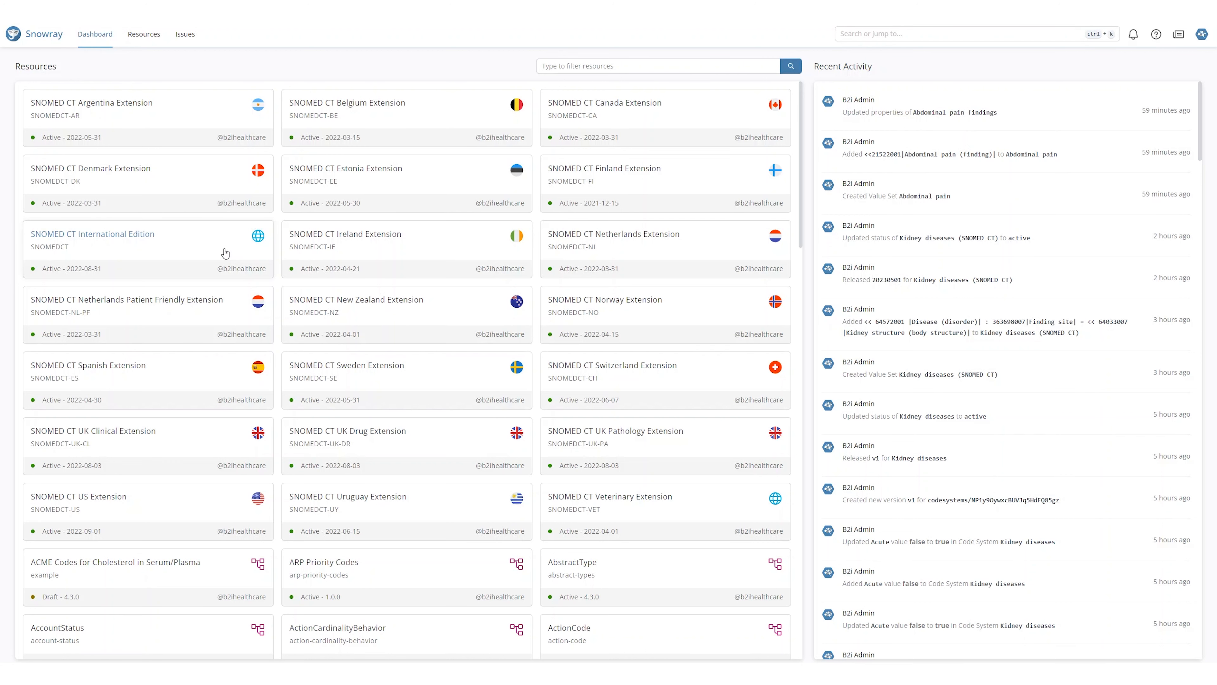
# Step: Open the resources area and switch from the admin space to the b2ihealthcare organization
pyautogui.click(132, 38)
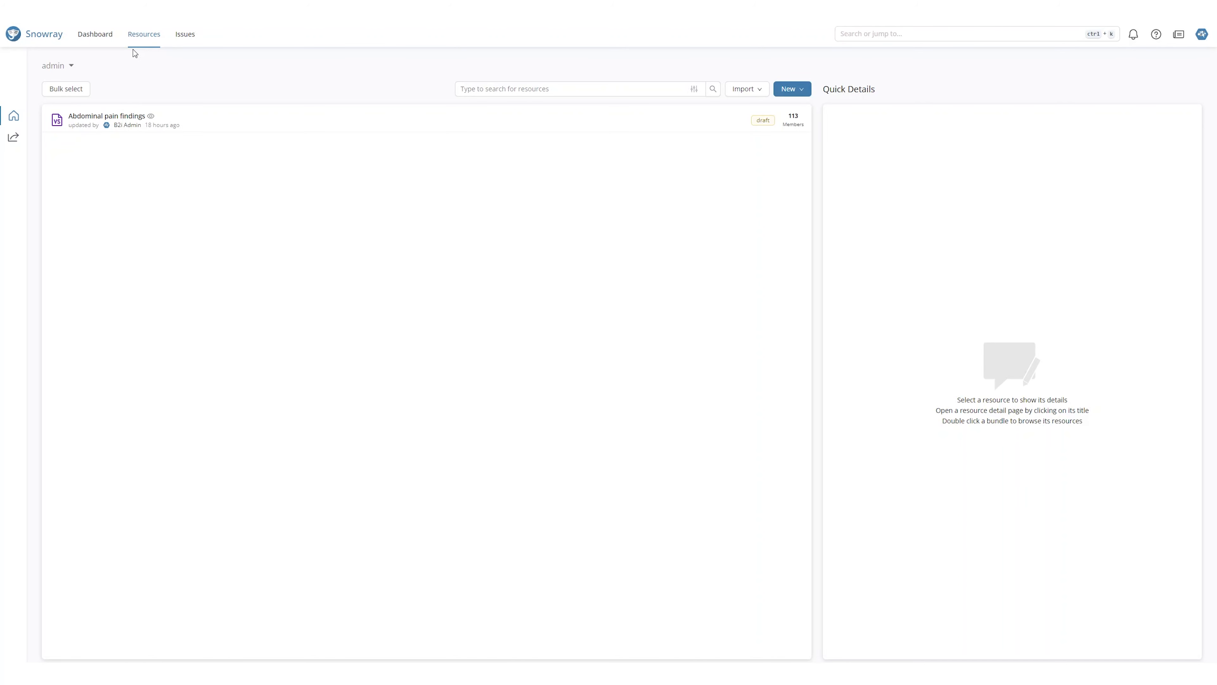
pyautogui.click(72, 66)
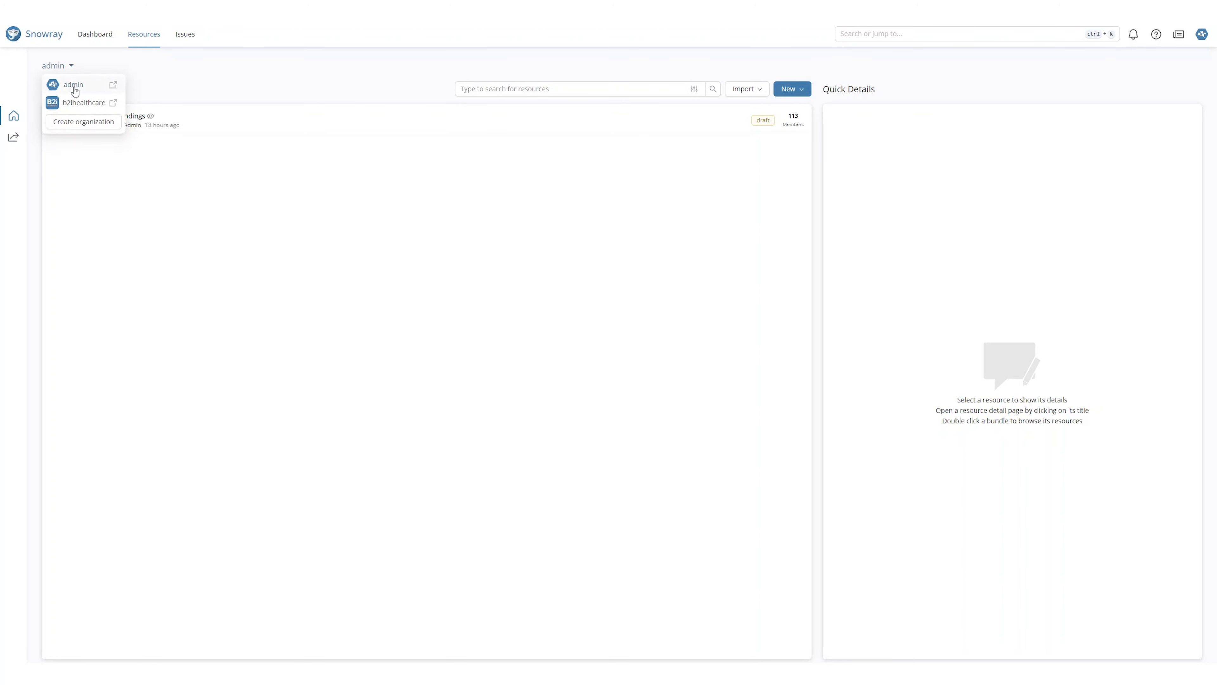
pyautogui.click(74, 103)
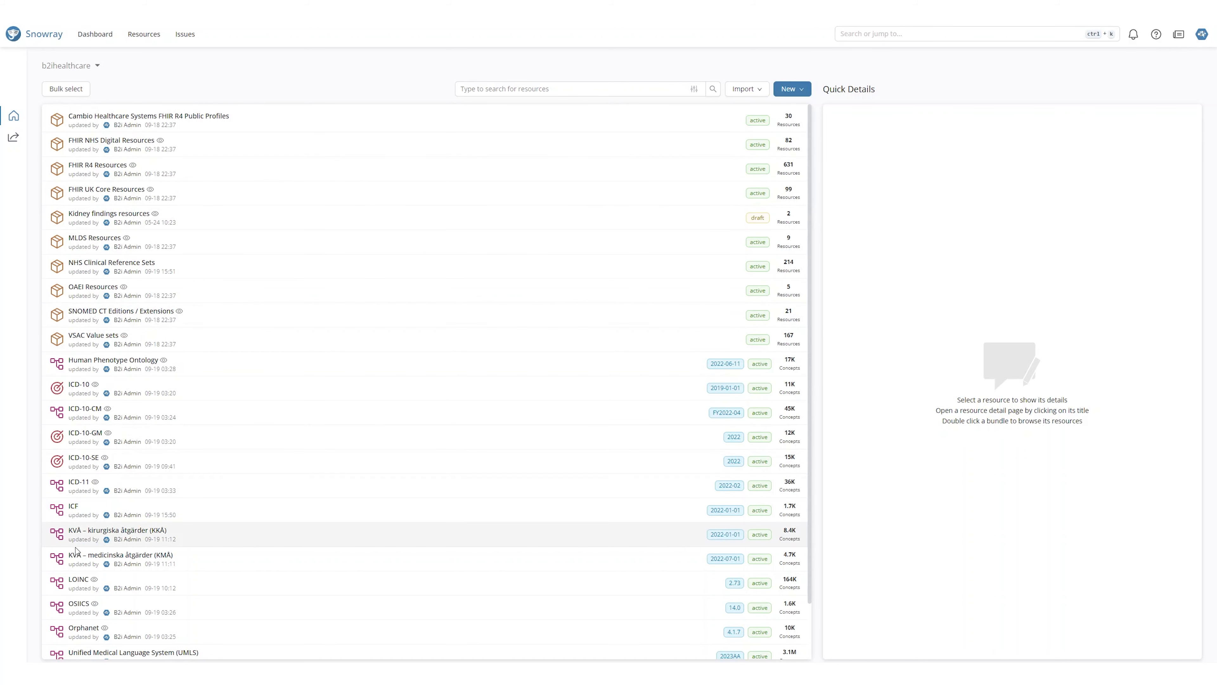
# Step: Examine LOINC's quick details, overview page and concept hierarchy, and return to the resource list
pyautogui.click(69, 591)
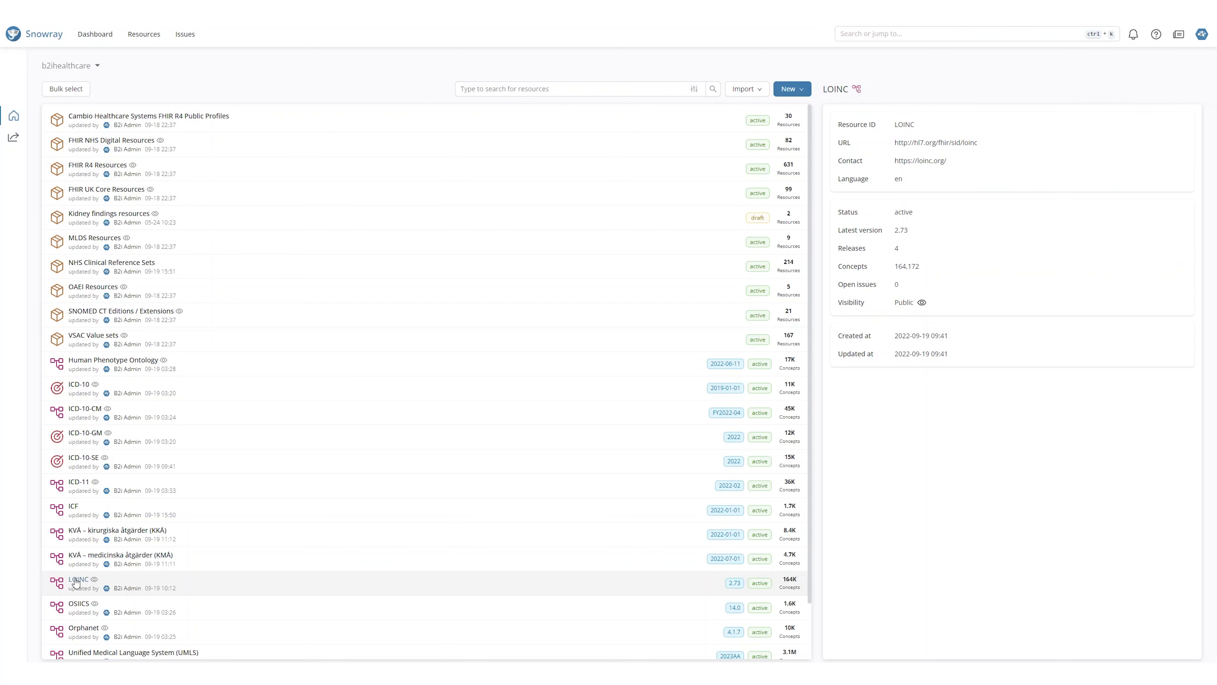
pyautogui.click(75, 579)
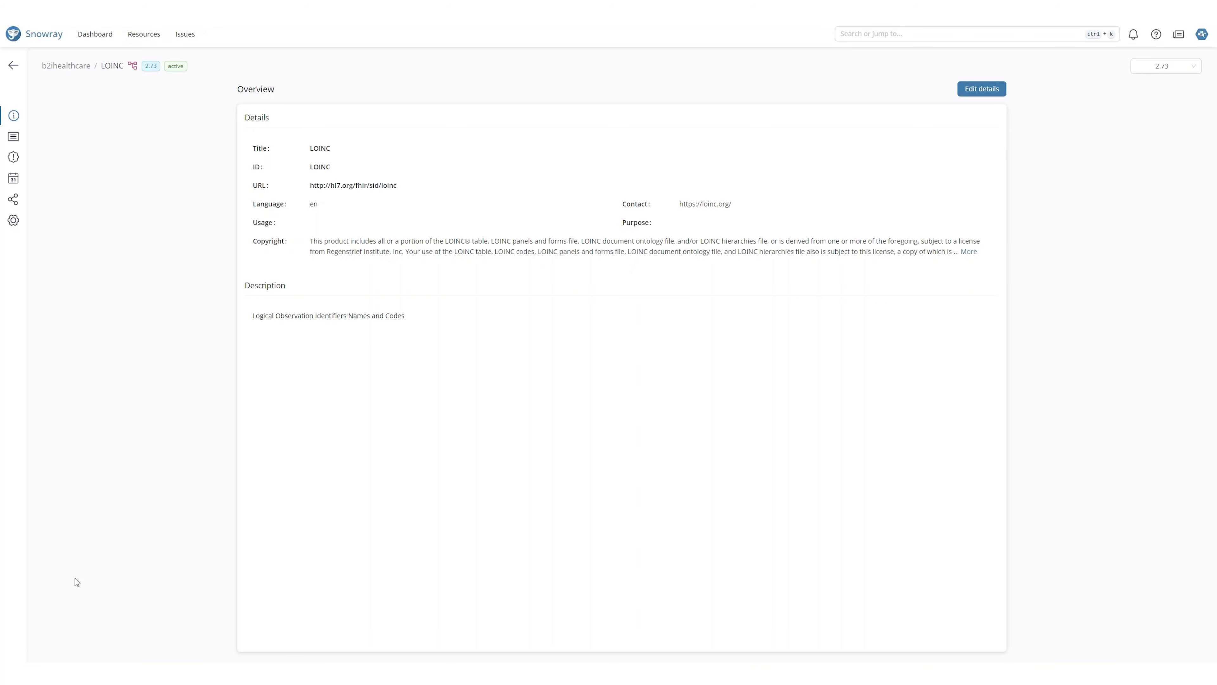
pyautogui.hotkey('alt', 'Left')
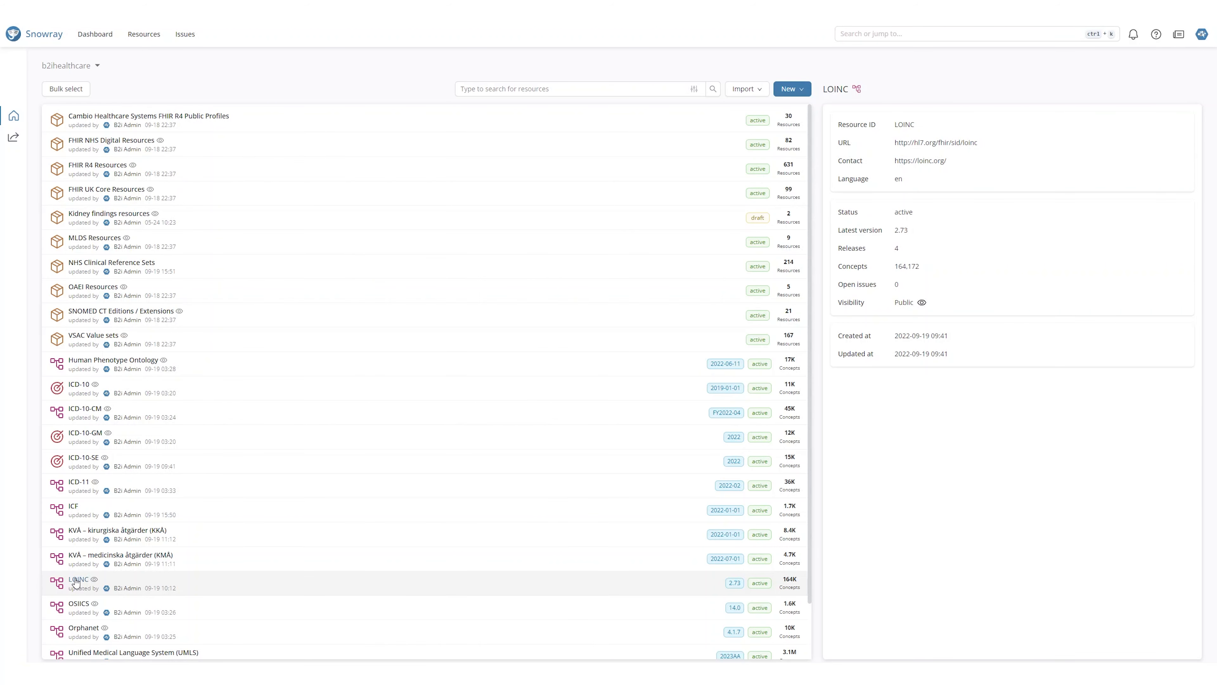
pyautogui.doubleClick(102, 581)
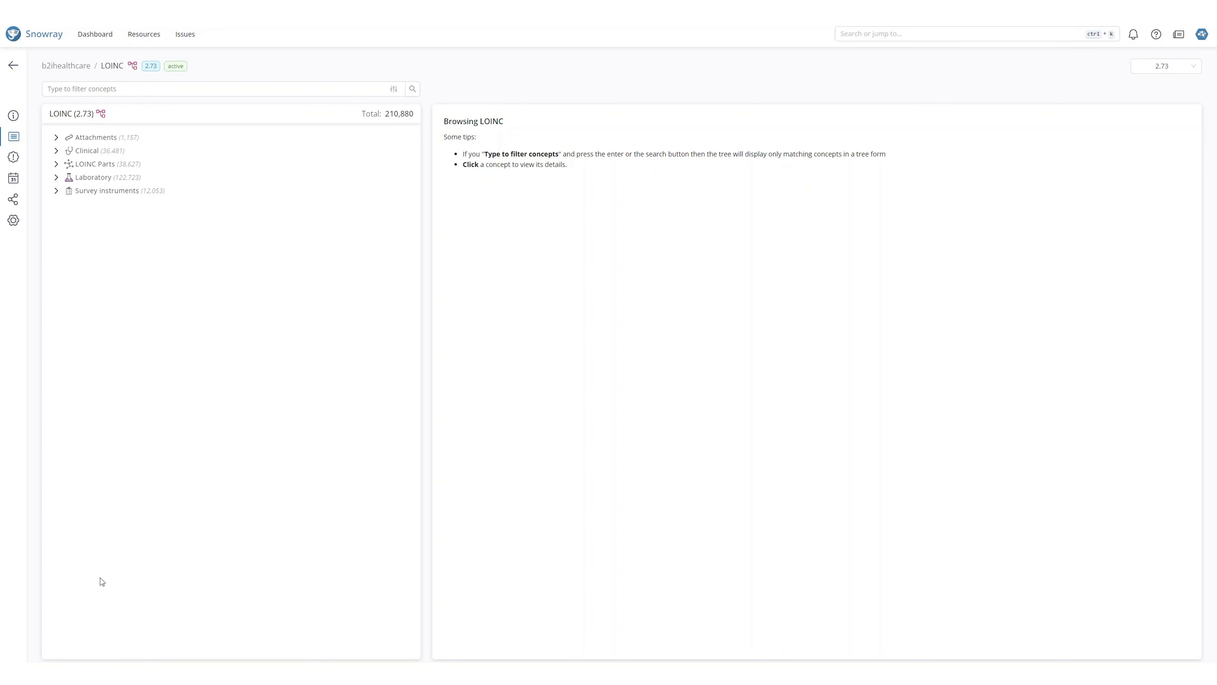
pyautogui.hotkey('alt', 'Left')
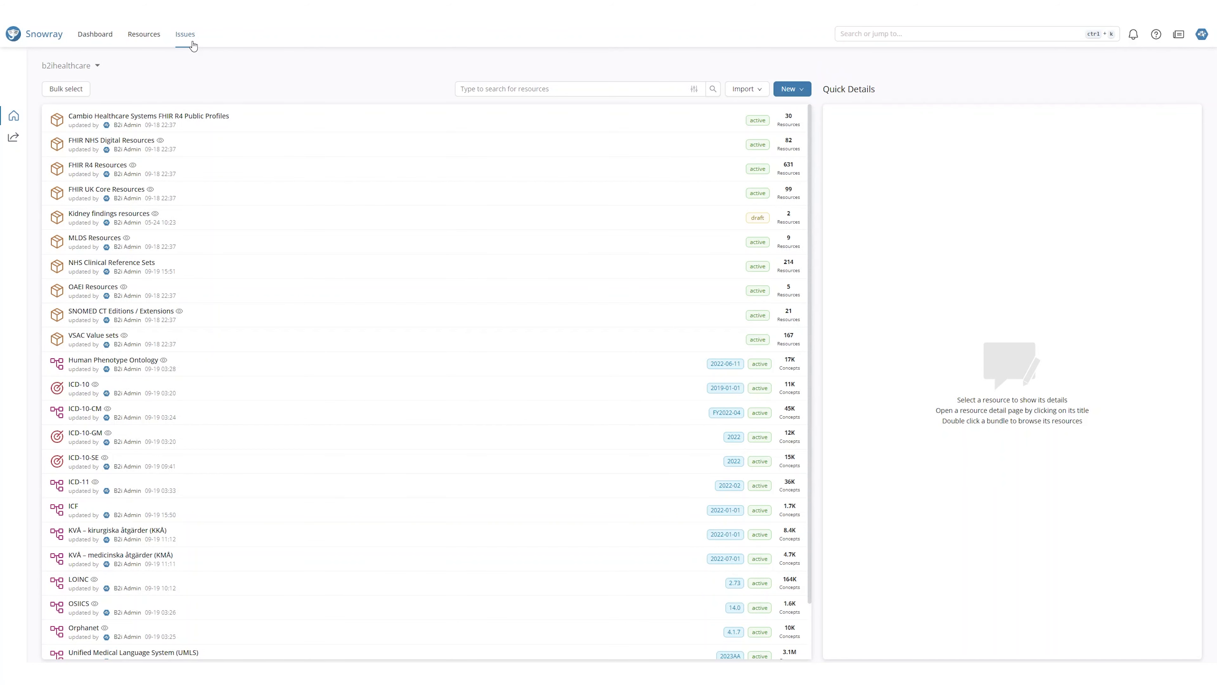
# Step: Open the issues list and show all issues regardless of their status
pyautogui.click(186, 35)
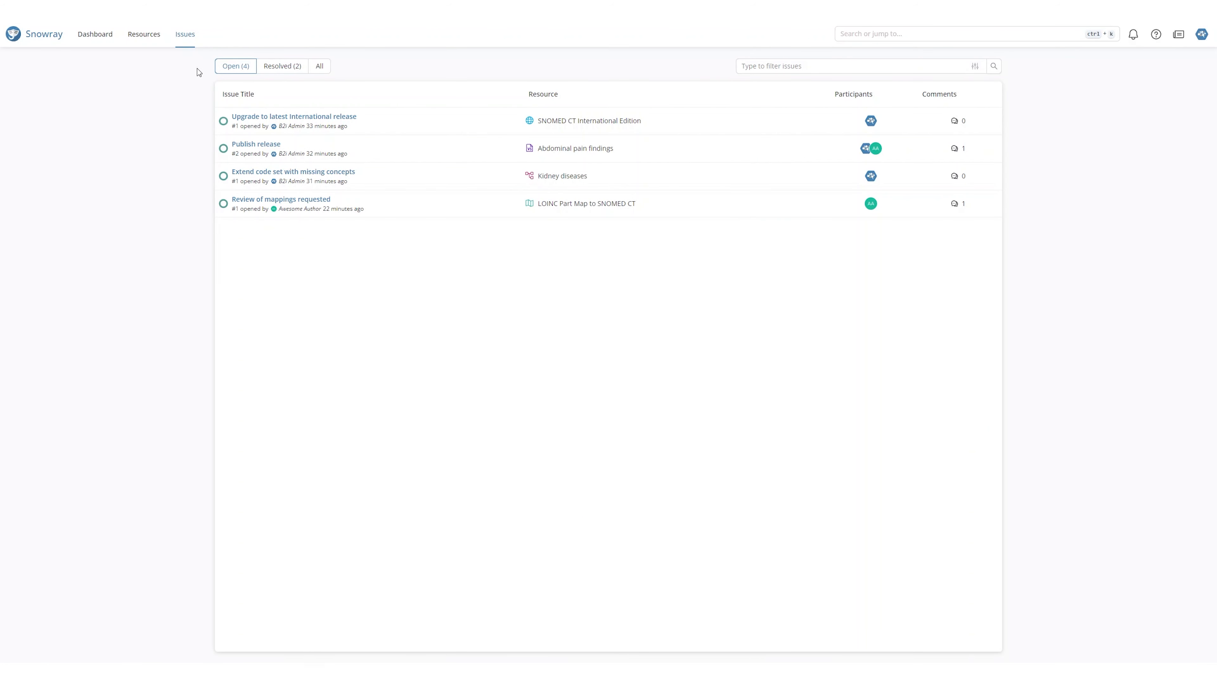
pyautogui.click(318, 67)
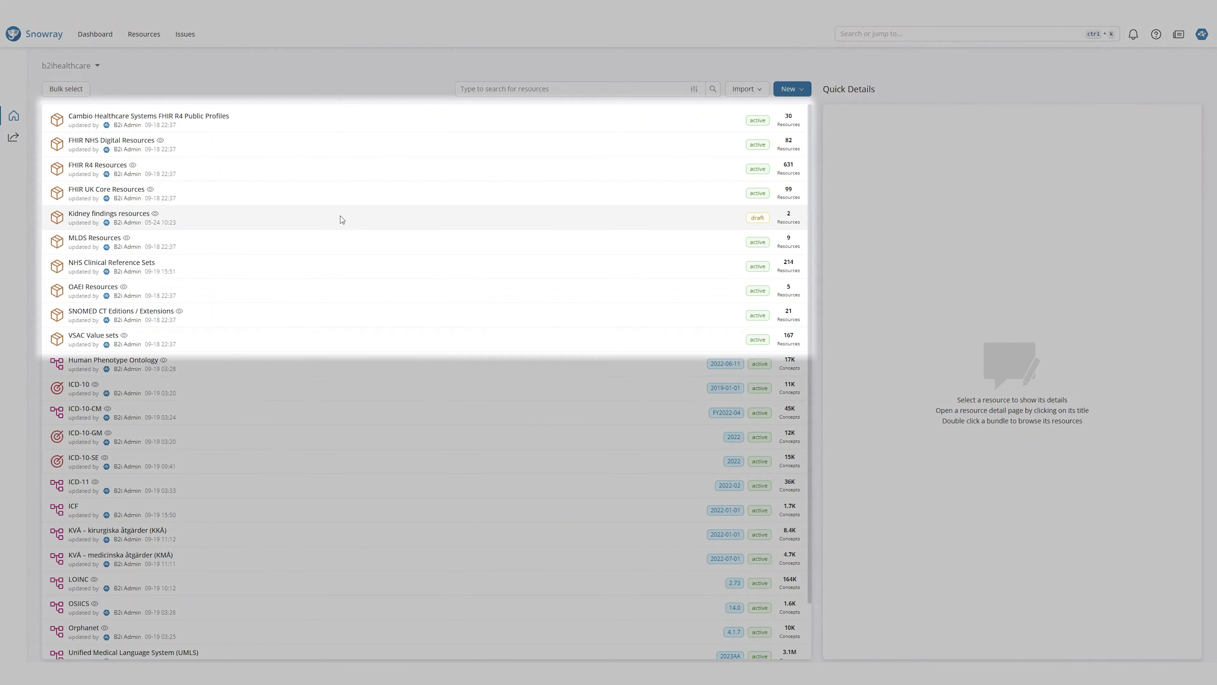
# Step: Open the Kidney findings resources bundle and its Kidney diseases code system
pyautogui.click(341, 219)
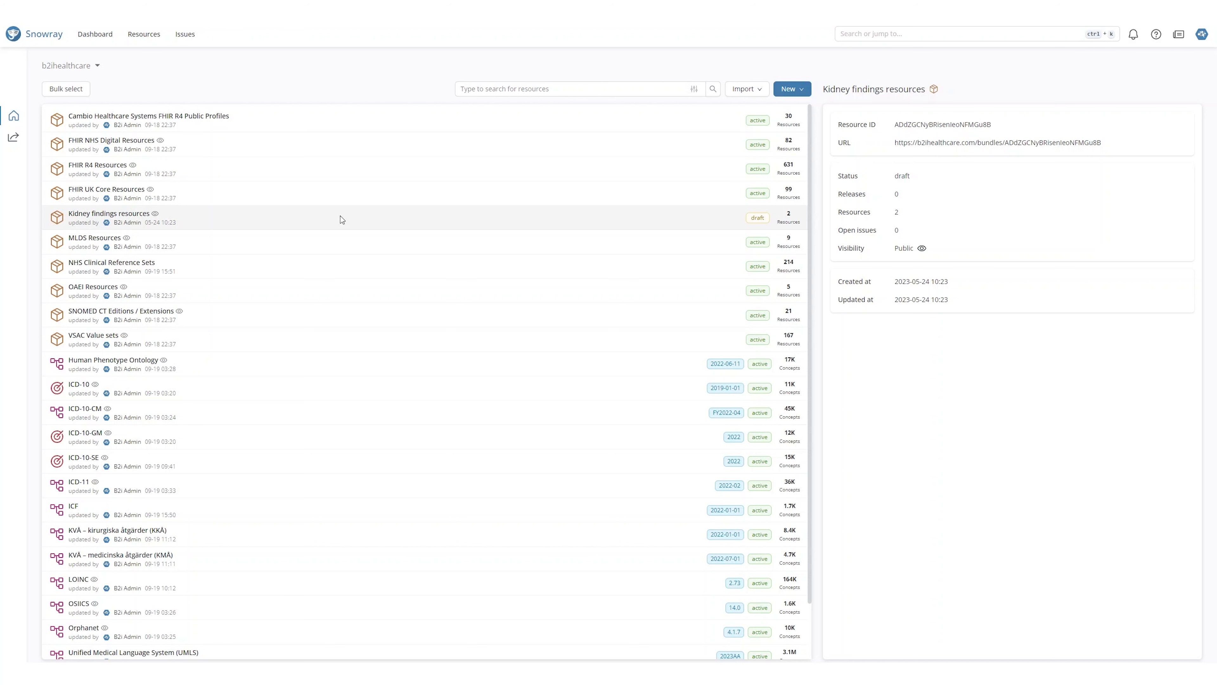
pyautogui.doubleClick(342, 219)
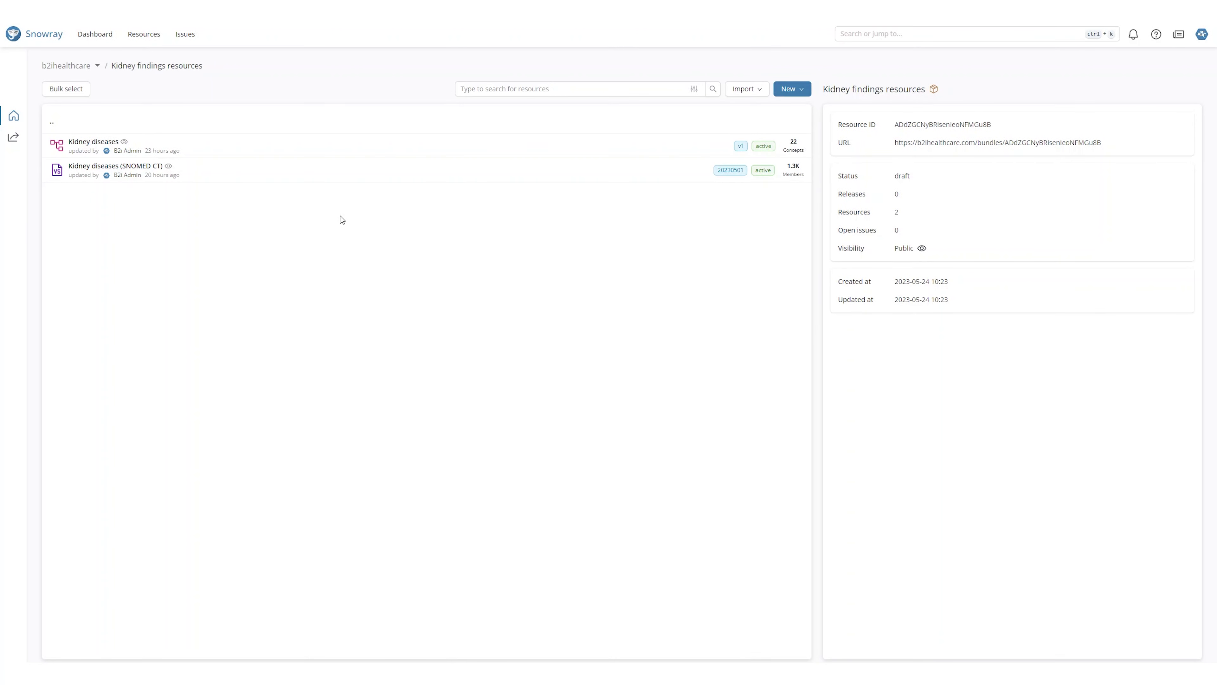
pyautogui.doubleClick(339, 149)
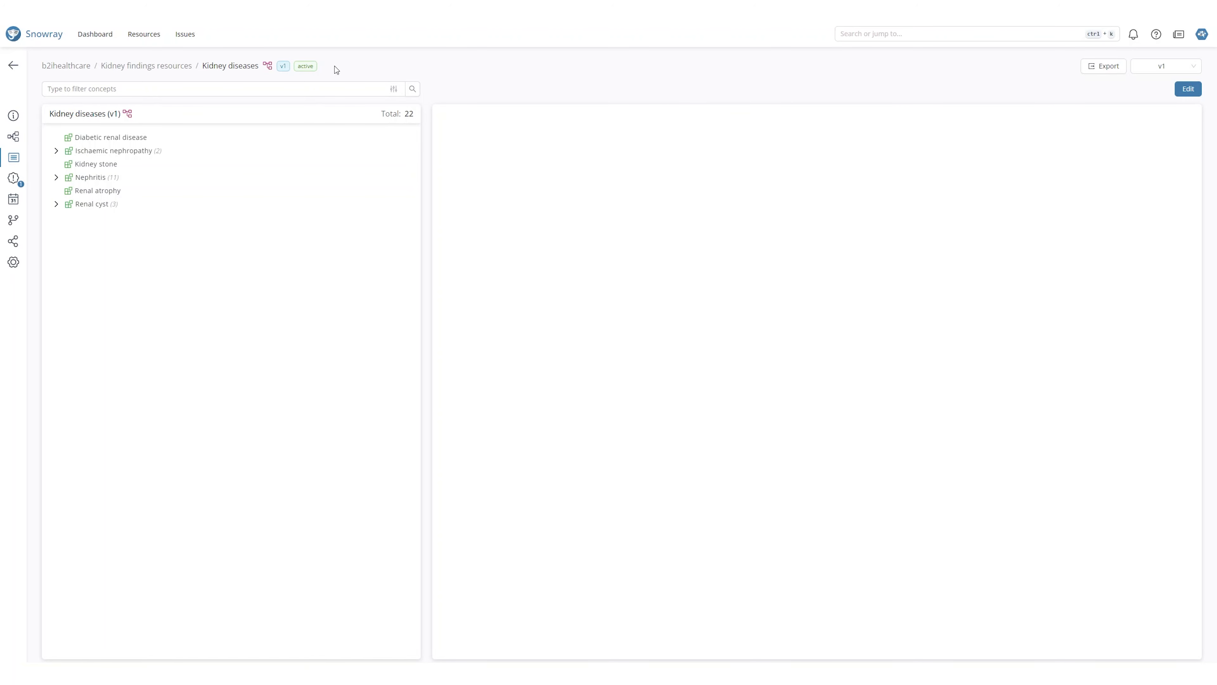
# Step: Expand Nephritis and Acute nephritis in the concept tree and view the Acute nephritis concept's details
pyautogui.click(56, 178)
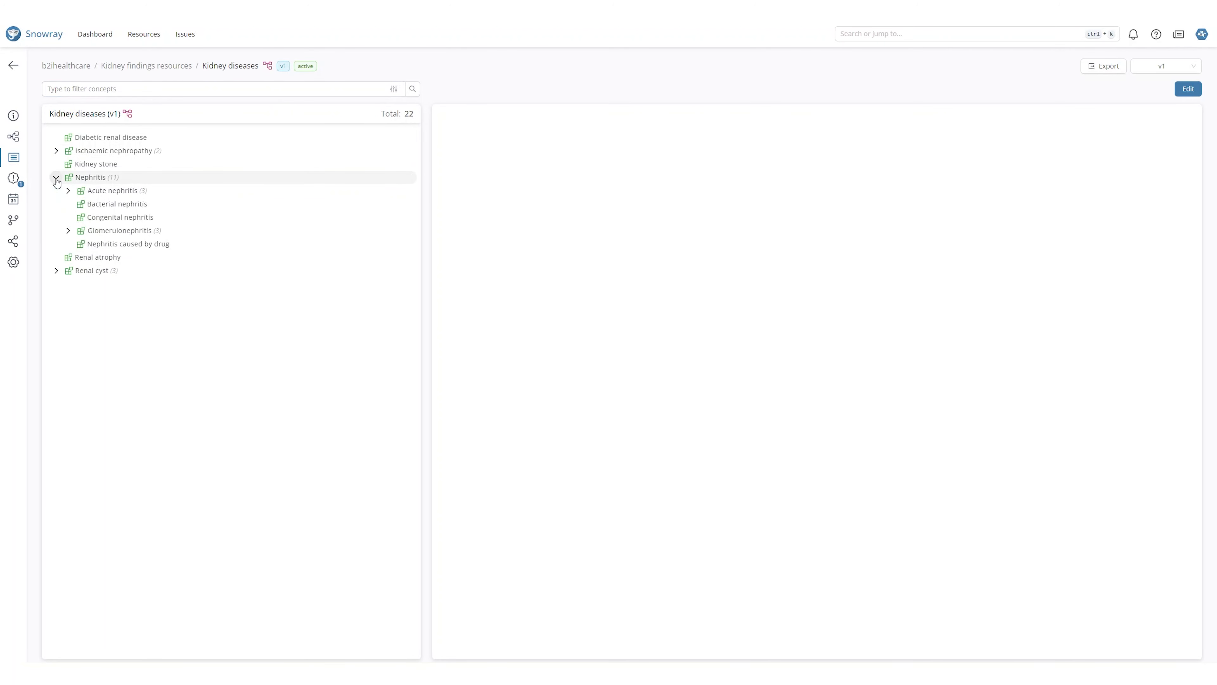
pyautogui.click(68, 191)
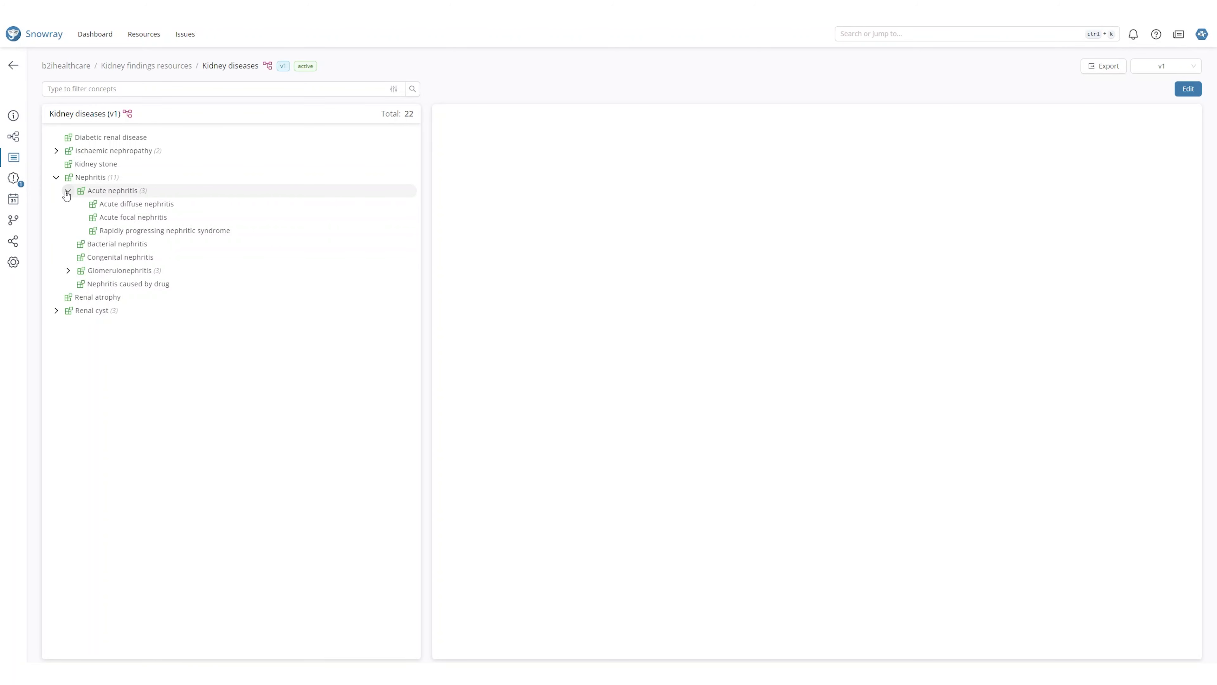
pyautogui.click(87, 191)
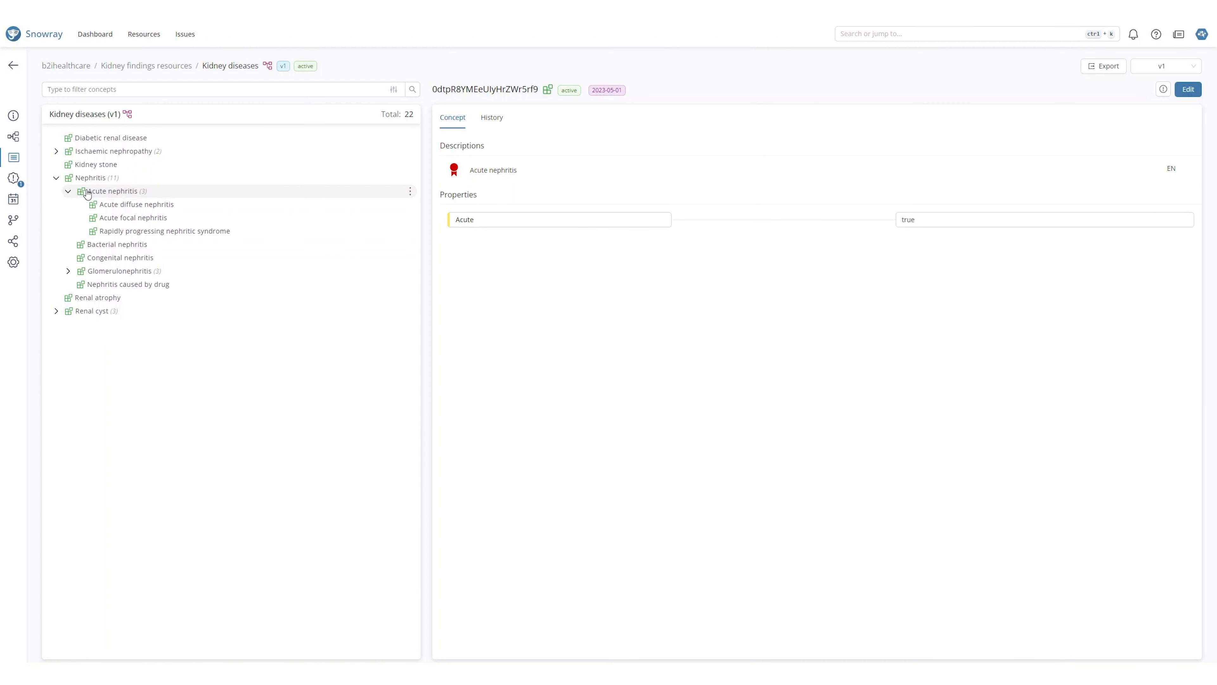
pyautogui.click(87, 192)
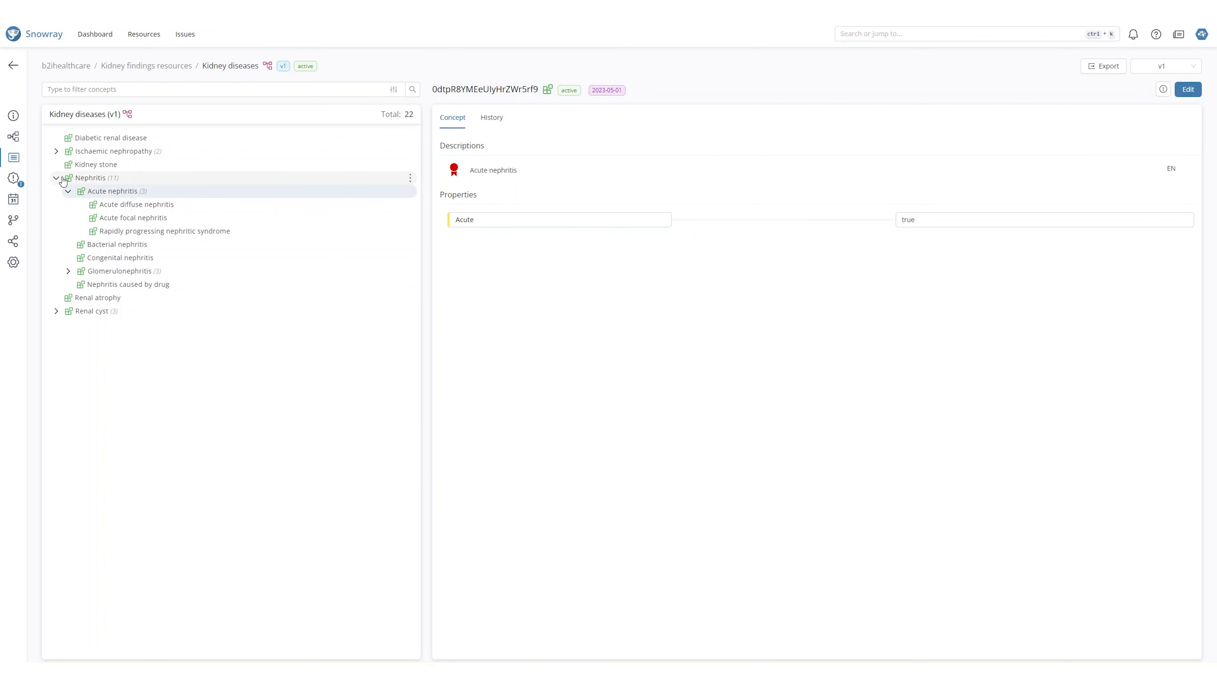
# Step: Open the Kidney diseases schema and start adding a second property in the unversioned content
pyautogui.click(13, 139)
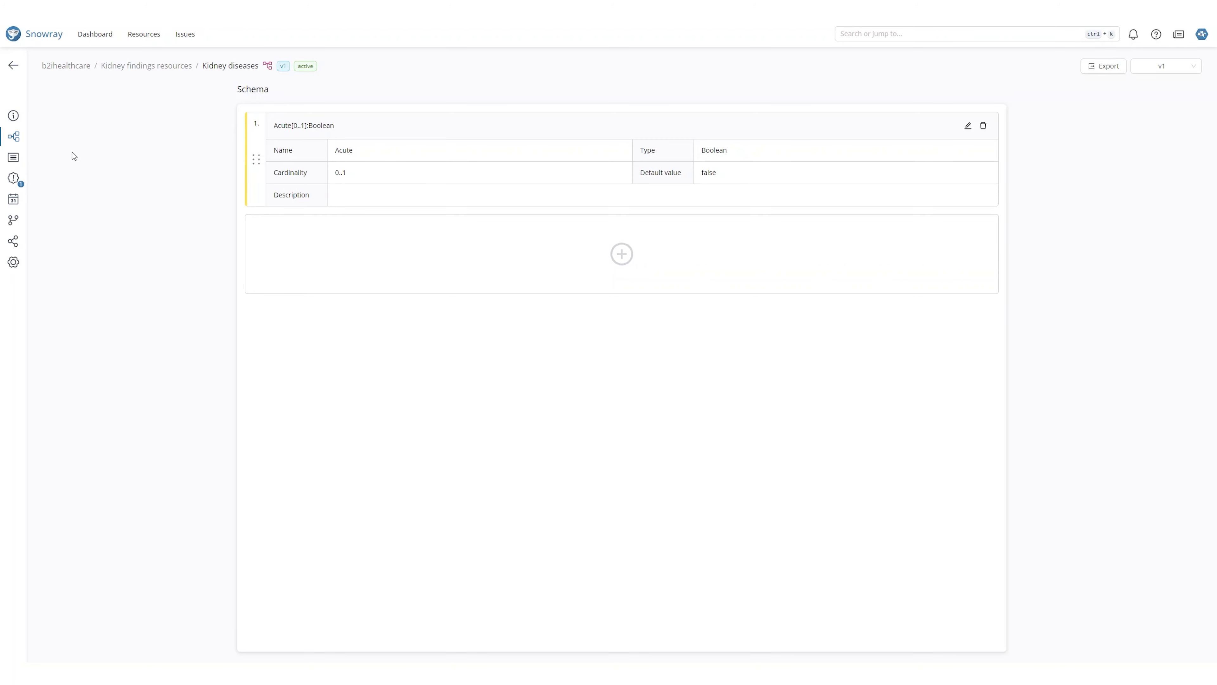
pyautogui.click(622, 255)
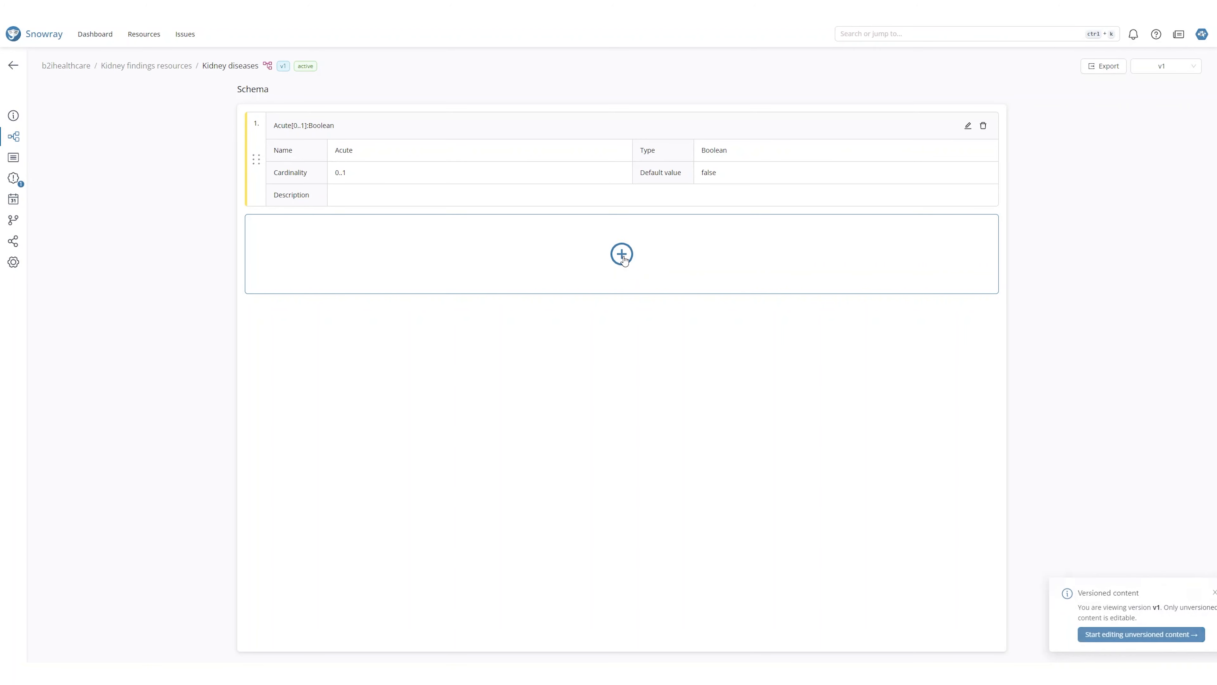
pyautogui.click(1158, 633)
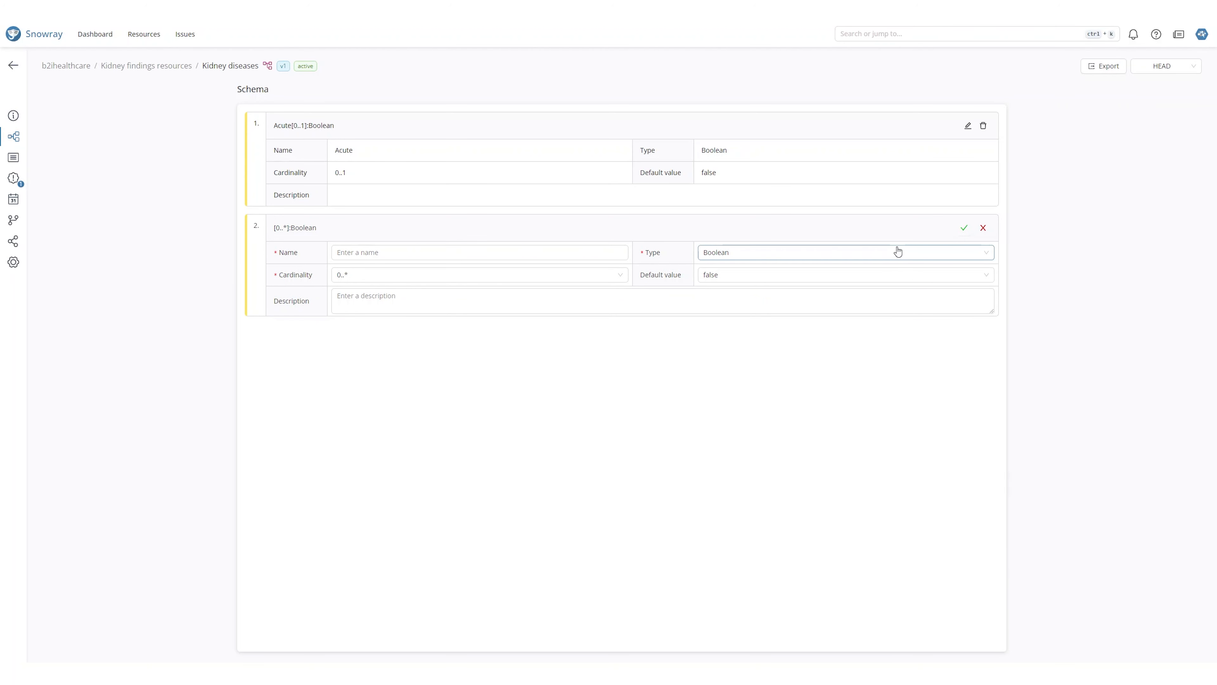
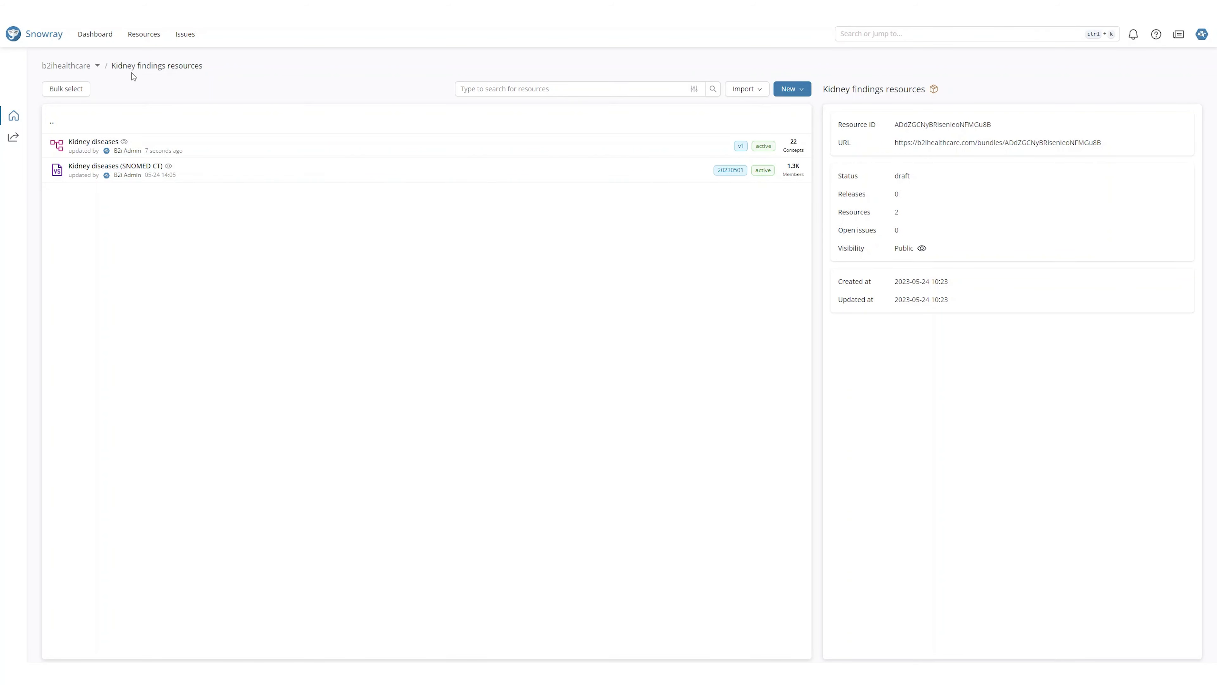
# Step: Create a public value set titled "Acute kidney diseases" based on the Kidney diseases (v1) code system
pyautogui.click(792, 91)
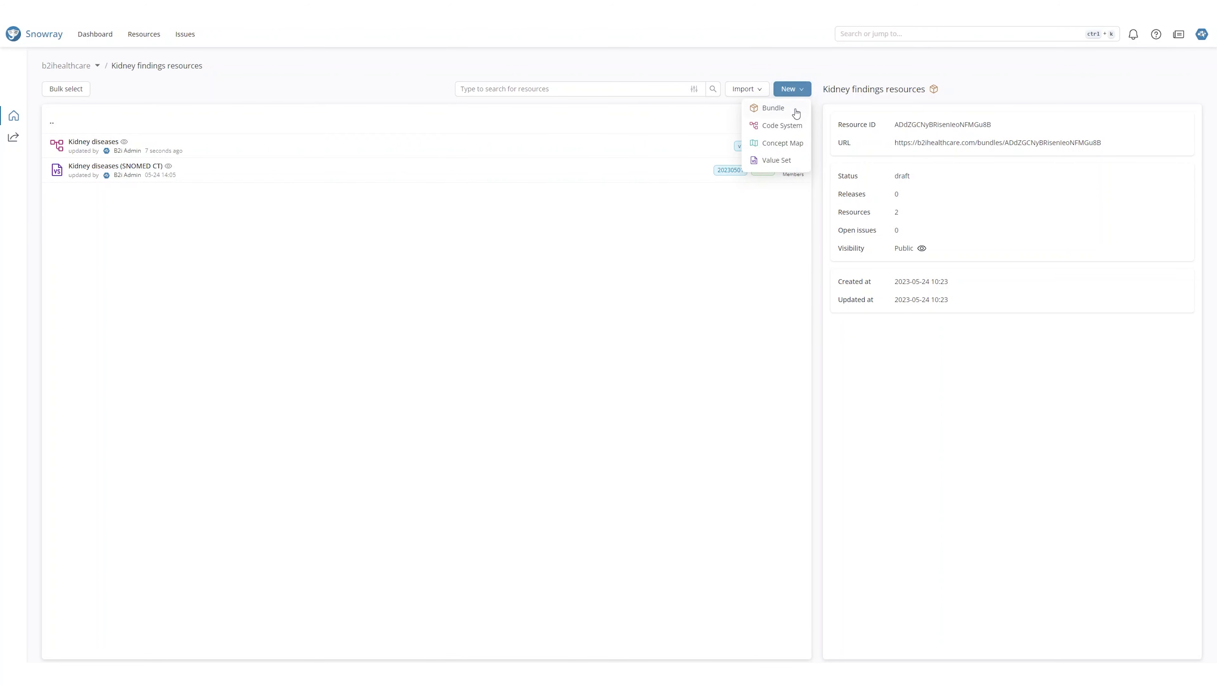
pyautogui.click(798, 162)
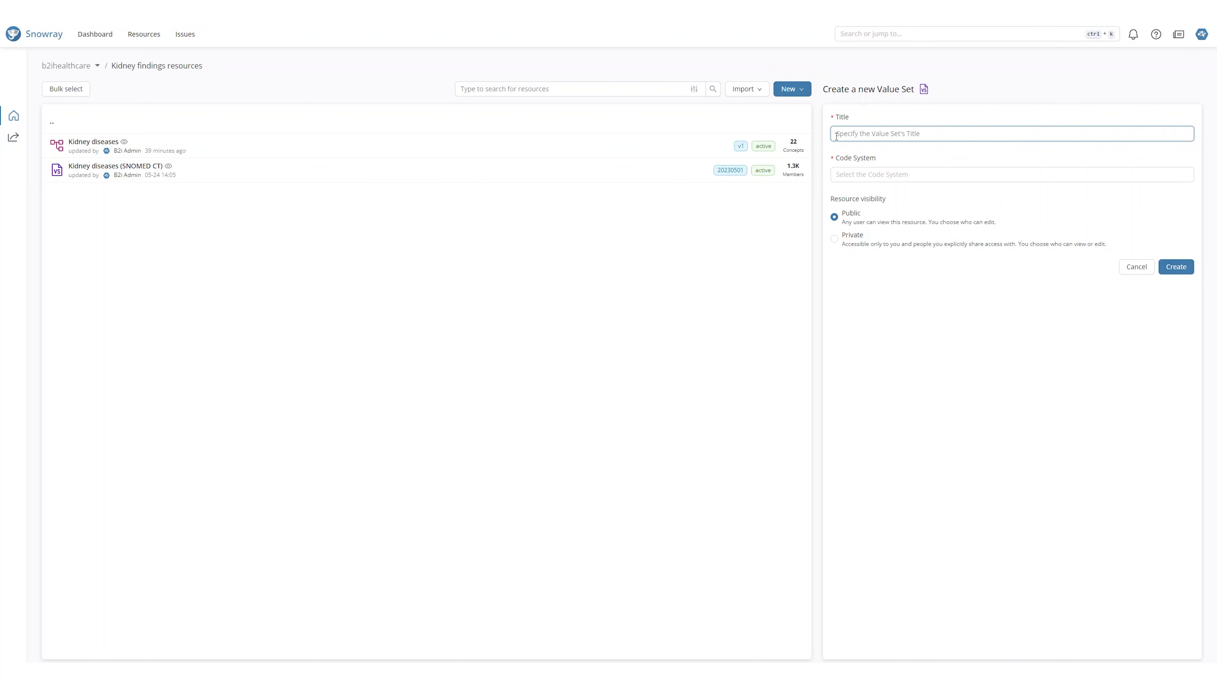
pyautogui.write('Acute kidney diseases')
pyautogui.click(835, 174)
pyautogui.write('kidney')
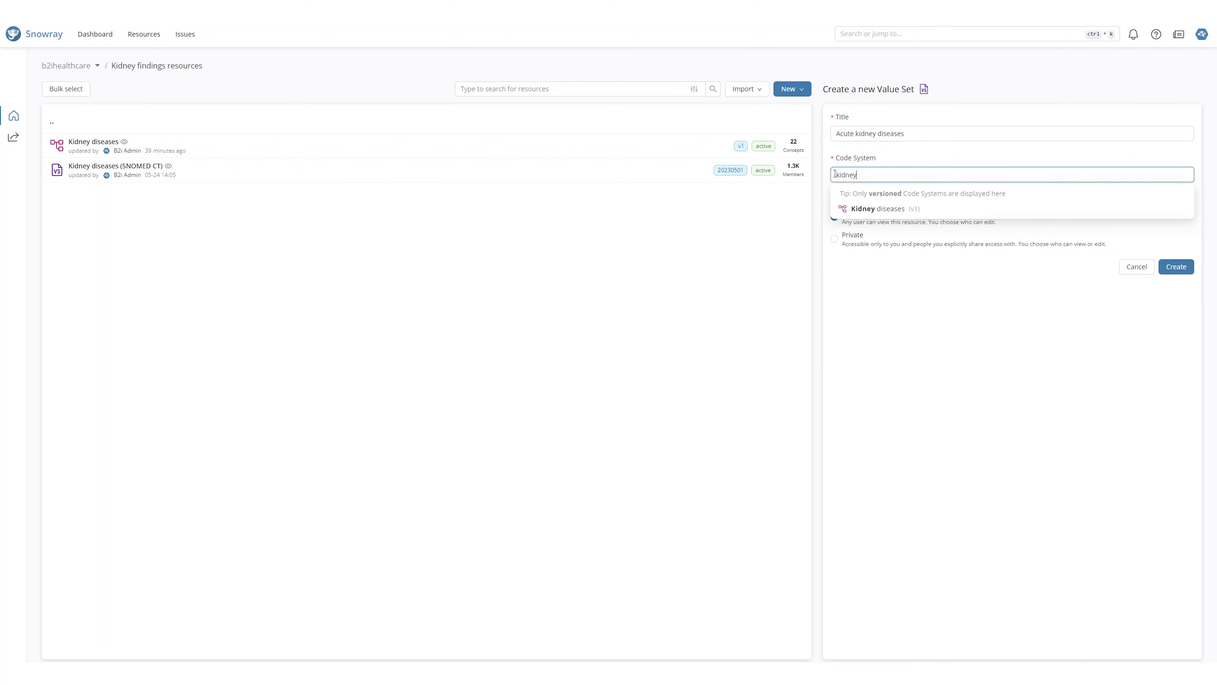
pyautogui.click(840, 208)
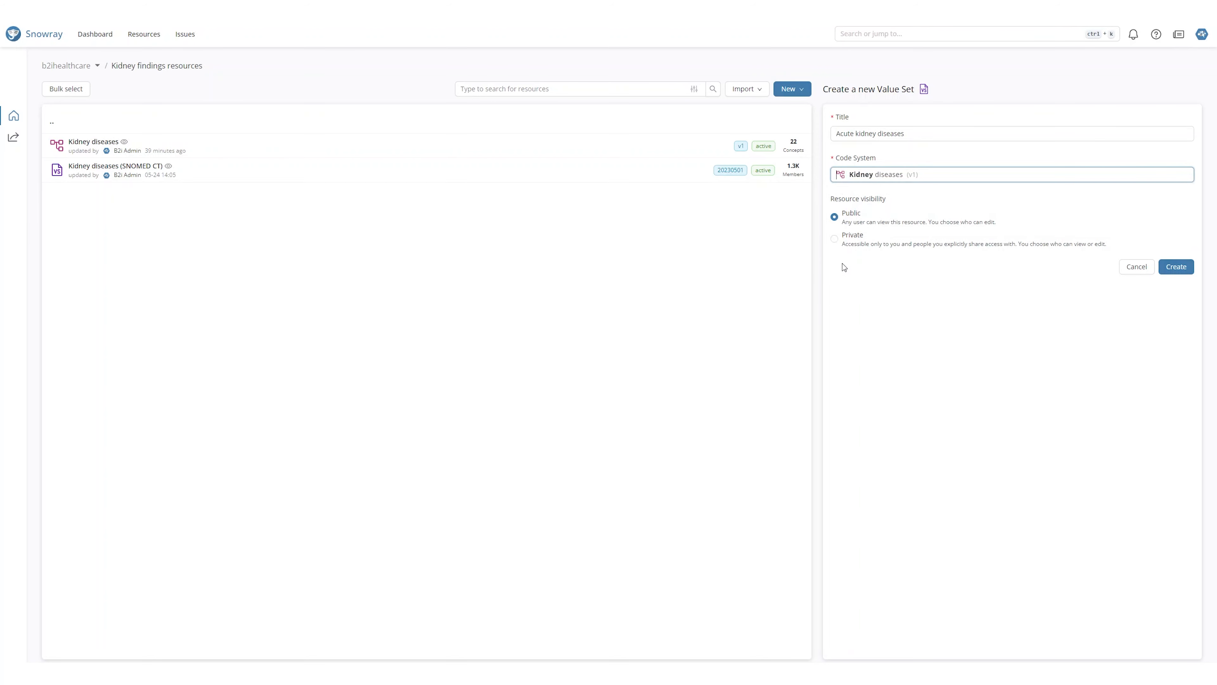
pyautogui.click(1170, 267)
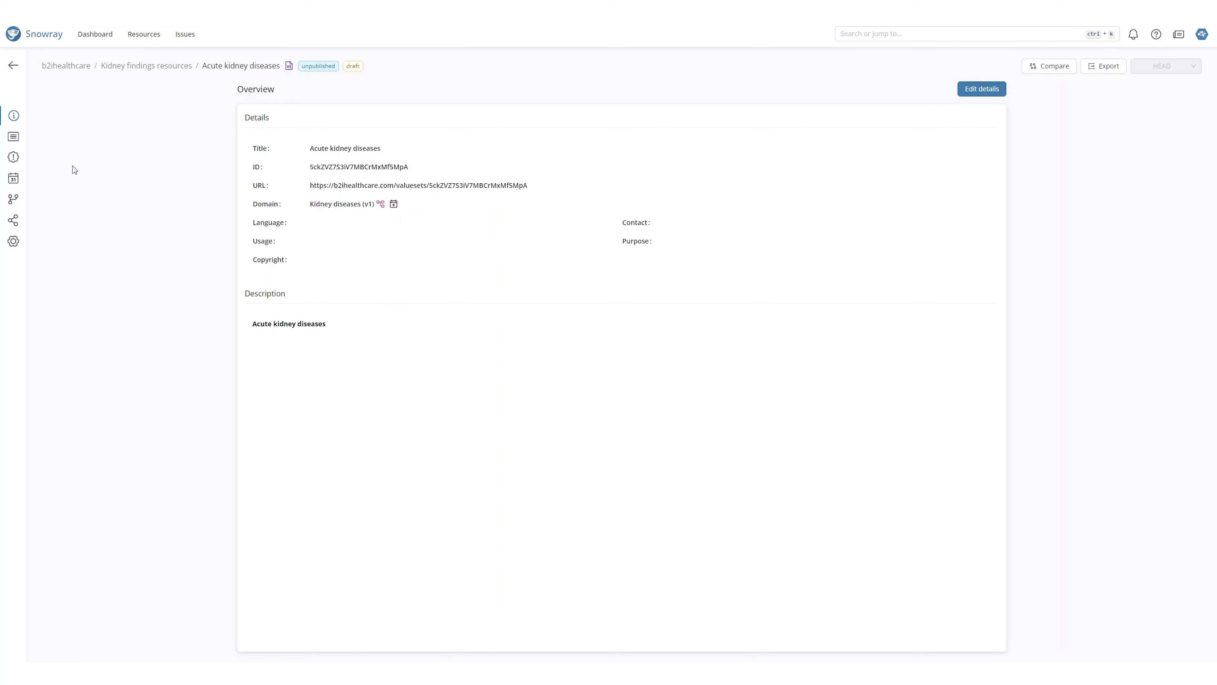
# Step: Put the Acute kidney diseases value set's content into edit mode and browse the Kidney diseases concepts alongside it
pyautogui.click(11, 143)
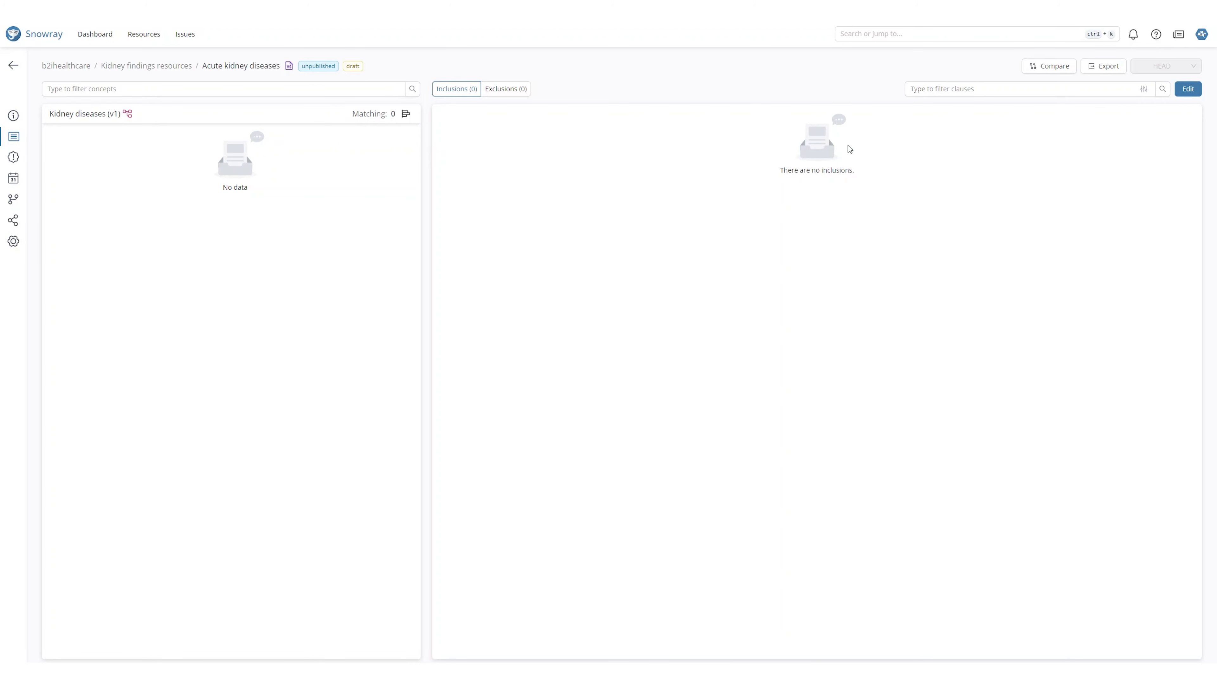
pyautogui.click(1190, 89)
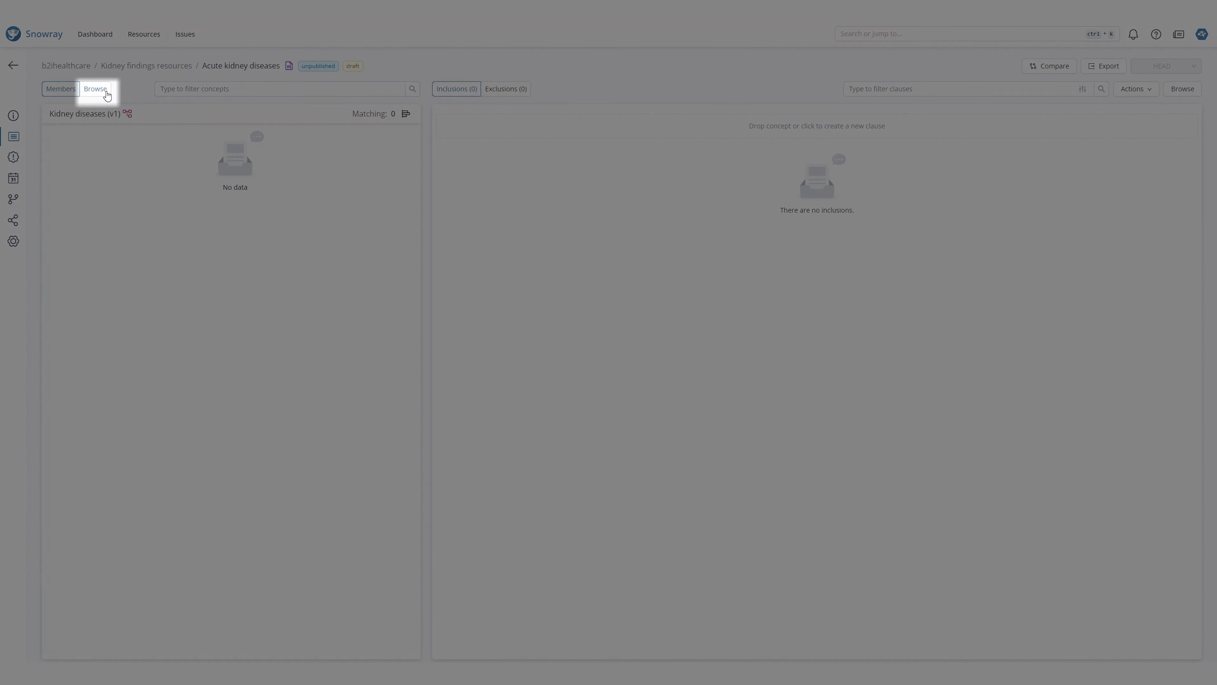
pyautogui.click(107, 96)
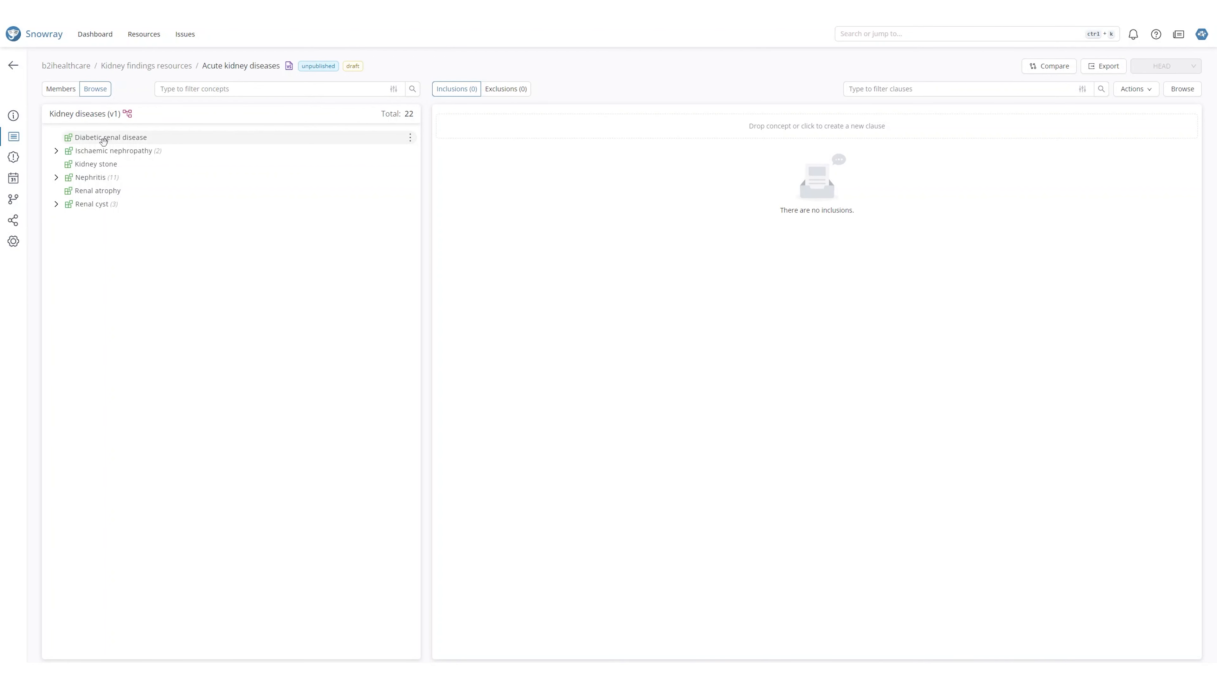
# Step: Add the inclusion clause "<< * : Acute = true" to the Acute kidney diseases value set and view its matching members
pyautogui.moveTo(104, 139); pyautogui.dragTo(259, 138)
pyautogui.click(445, 137)
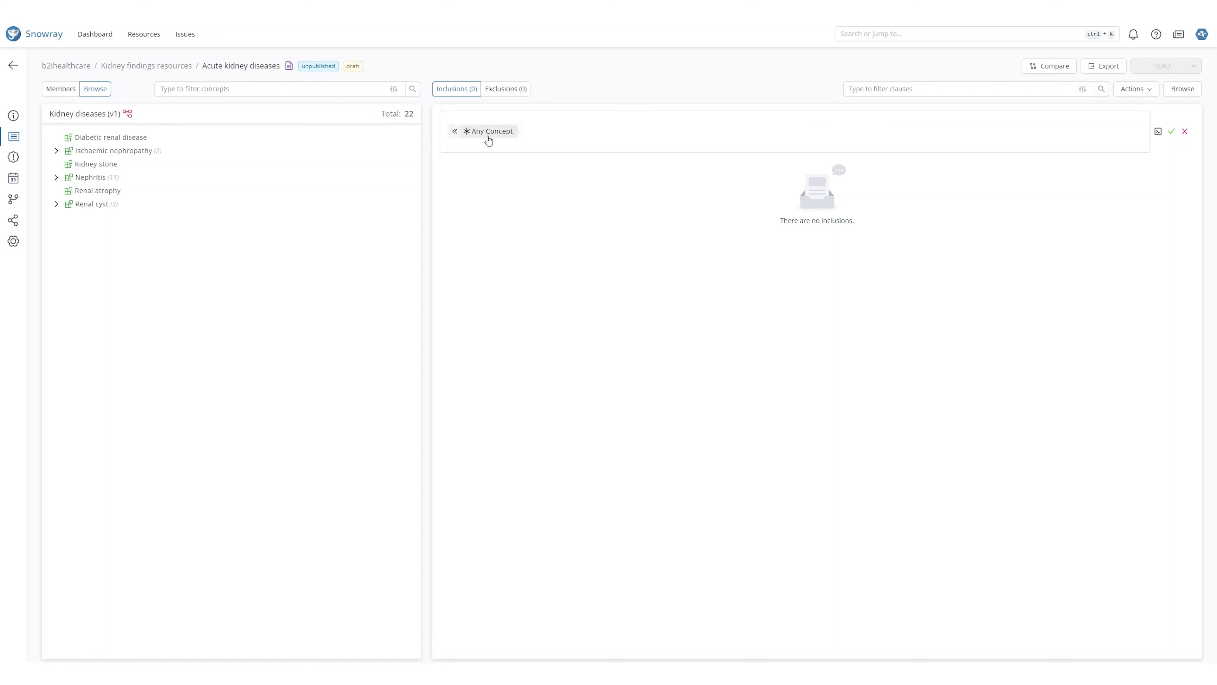
pyautogui.click(1158, 133)
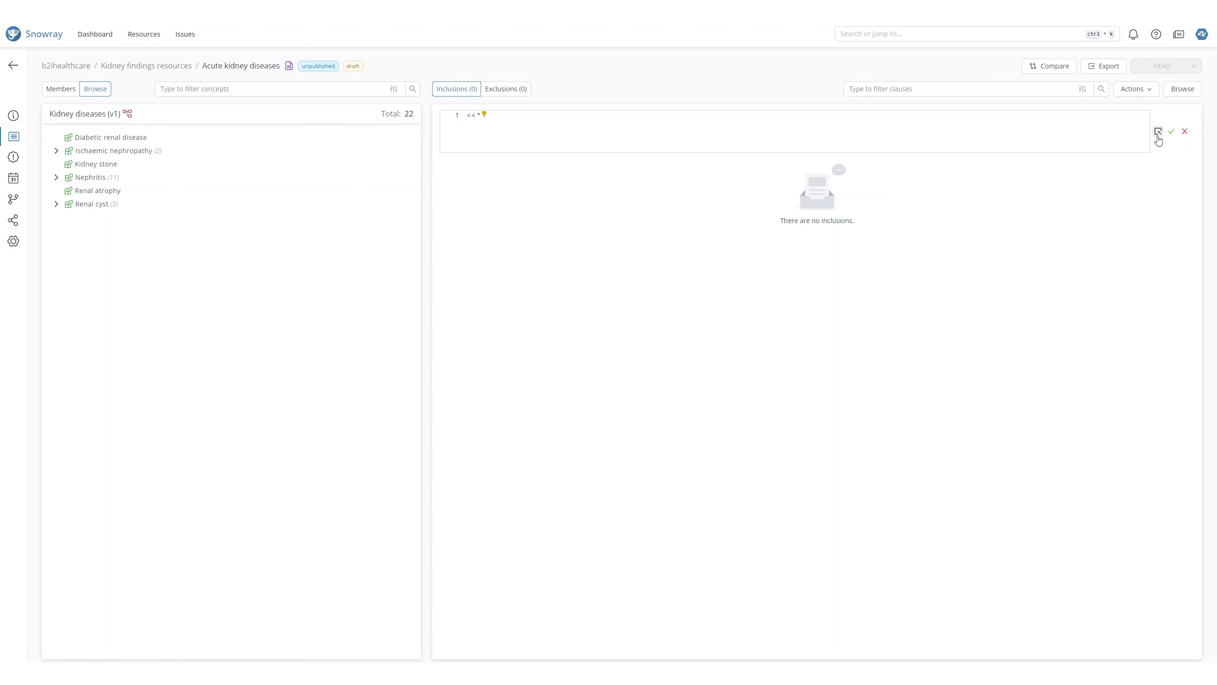
pyautogui.write(': Acute = true')
pyautogui.click(1159, 131)
pyautogui.click(1171, 131)
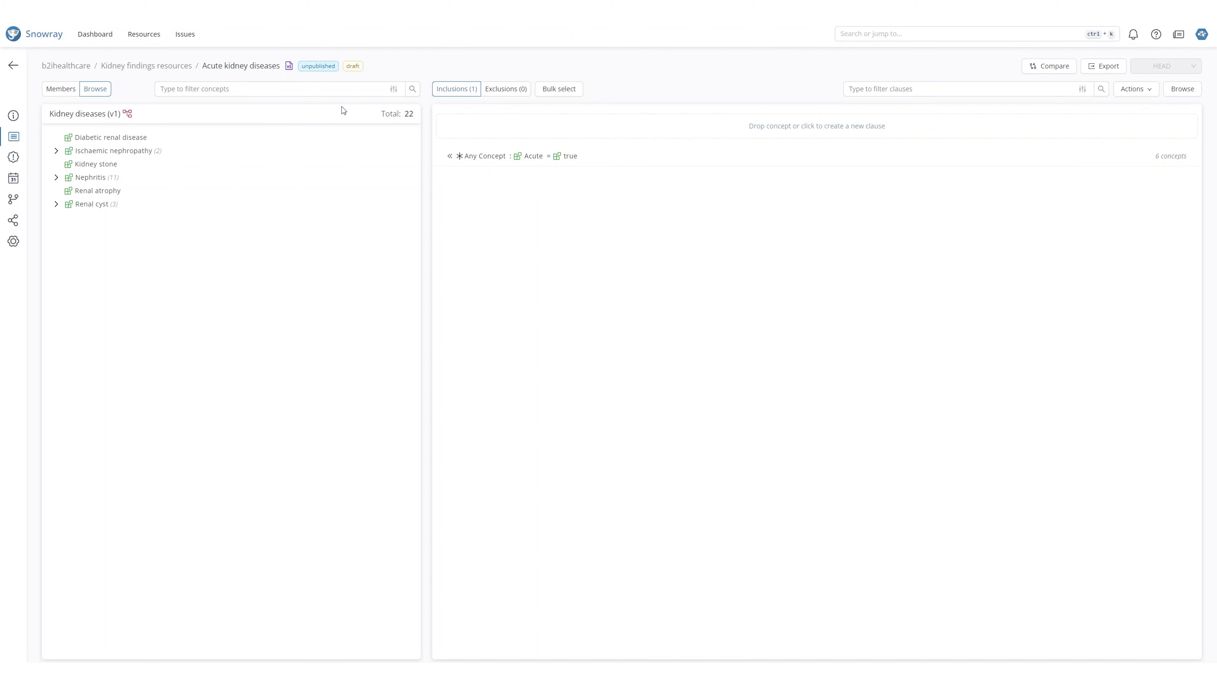
pyautogui.click(72, 89)
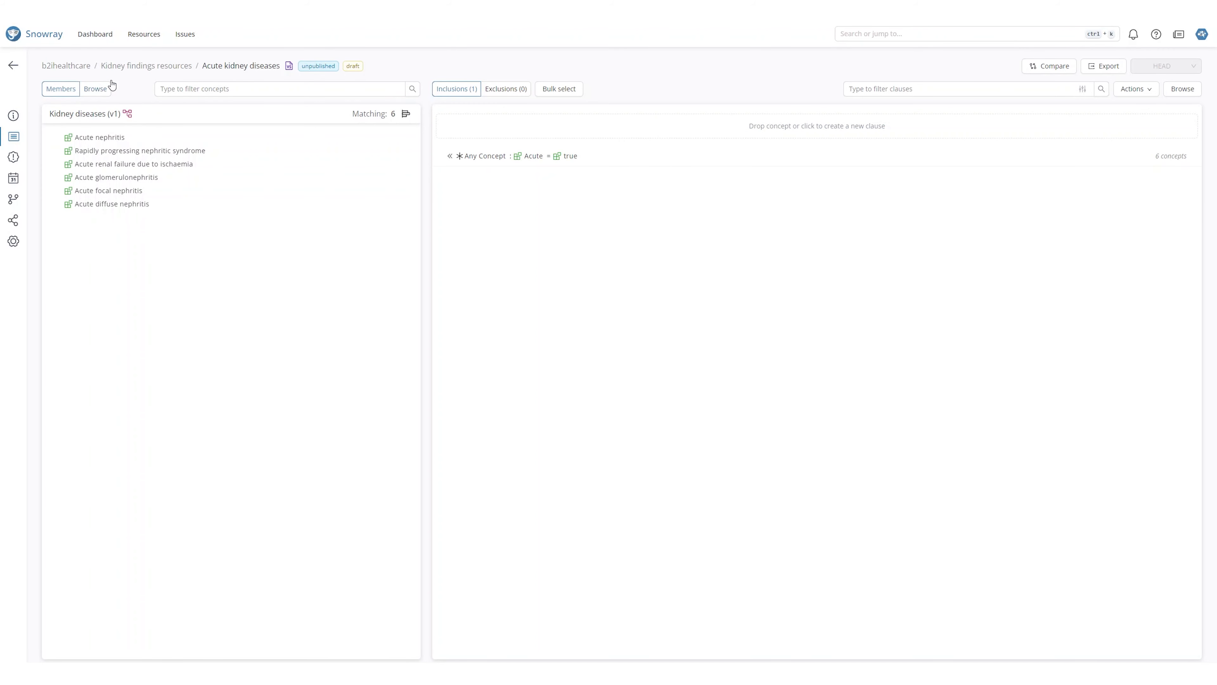
# Step: Open the Kidney diseases (SNOMED CT) value set from Kidney findings resources and start editing its unversioned content
pyautogui.click(146, 67)
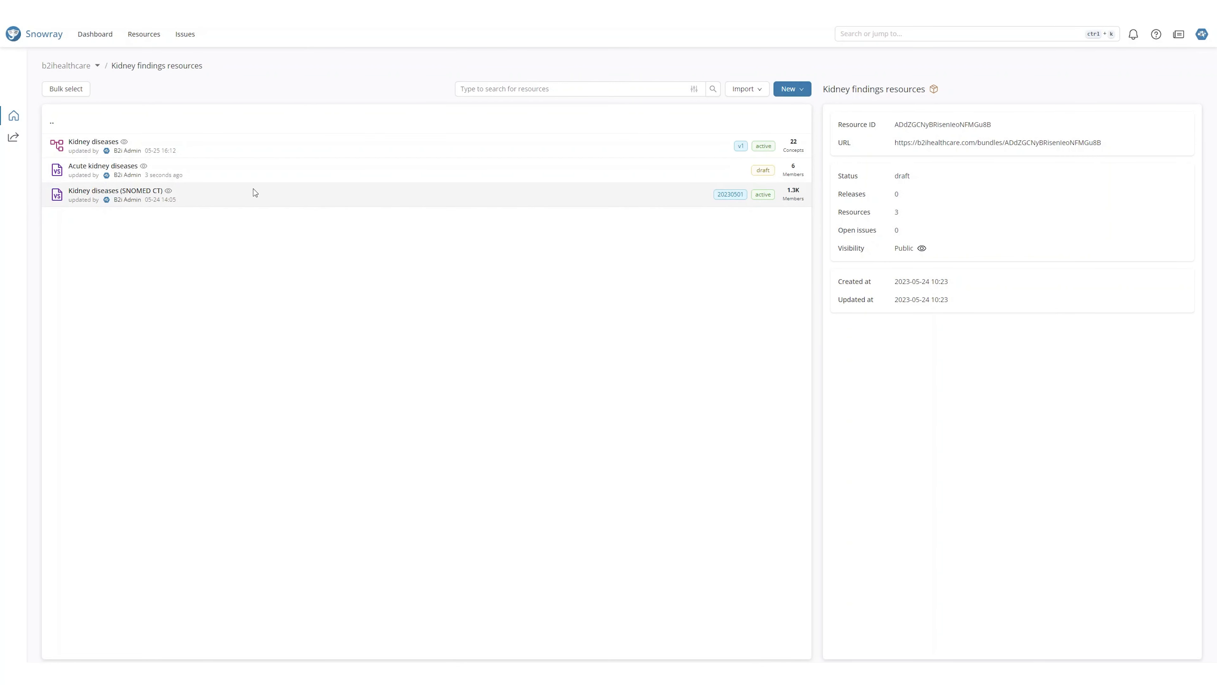
pyautogui.click(255, 192)
pyautogui.doubleClick(255, 192)
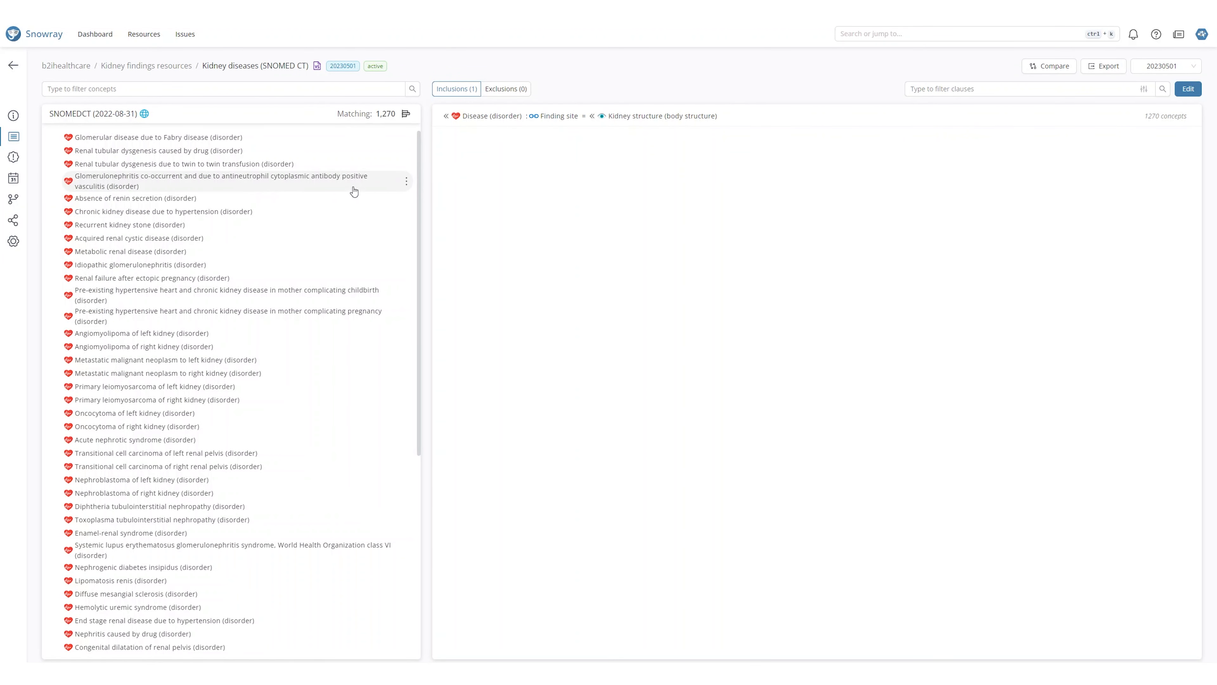
pyautogui.click(1183, 90)
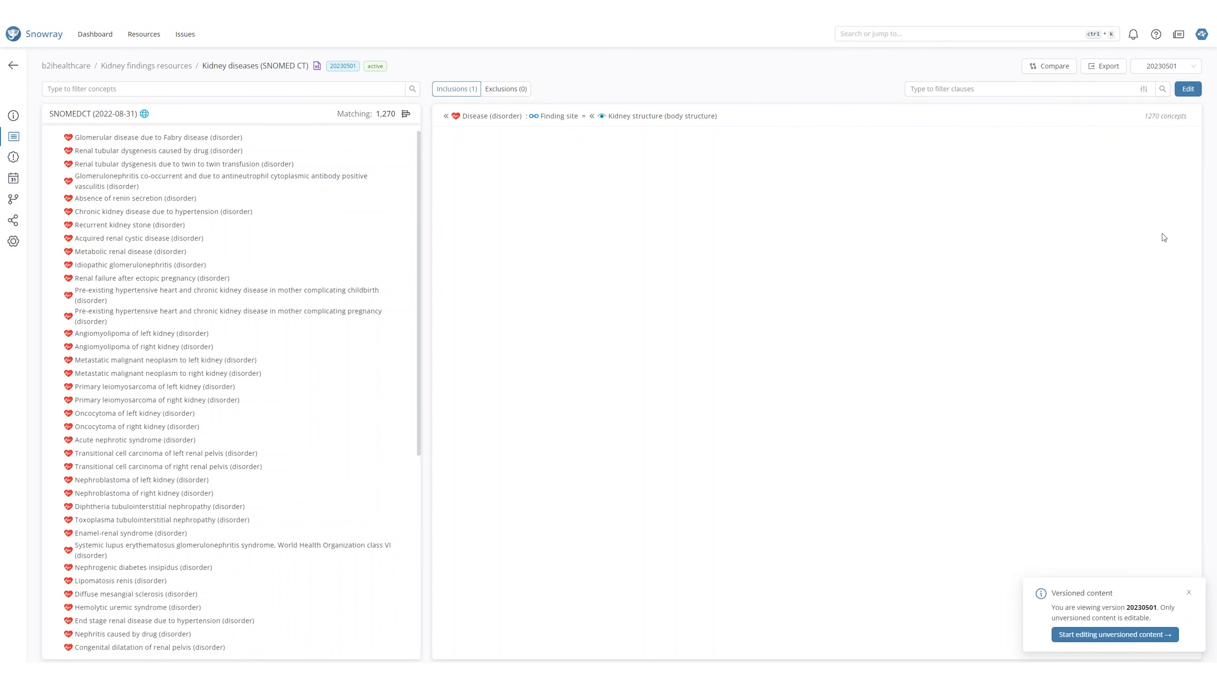
pyautogui.click(1148, 634)
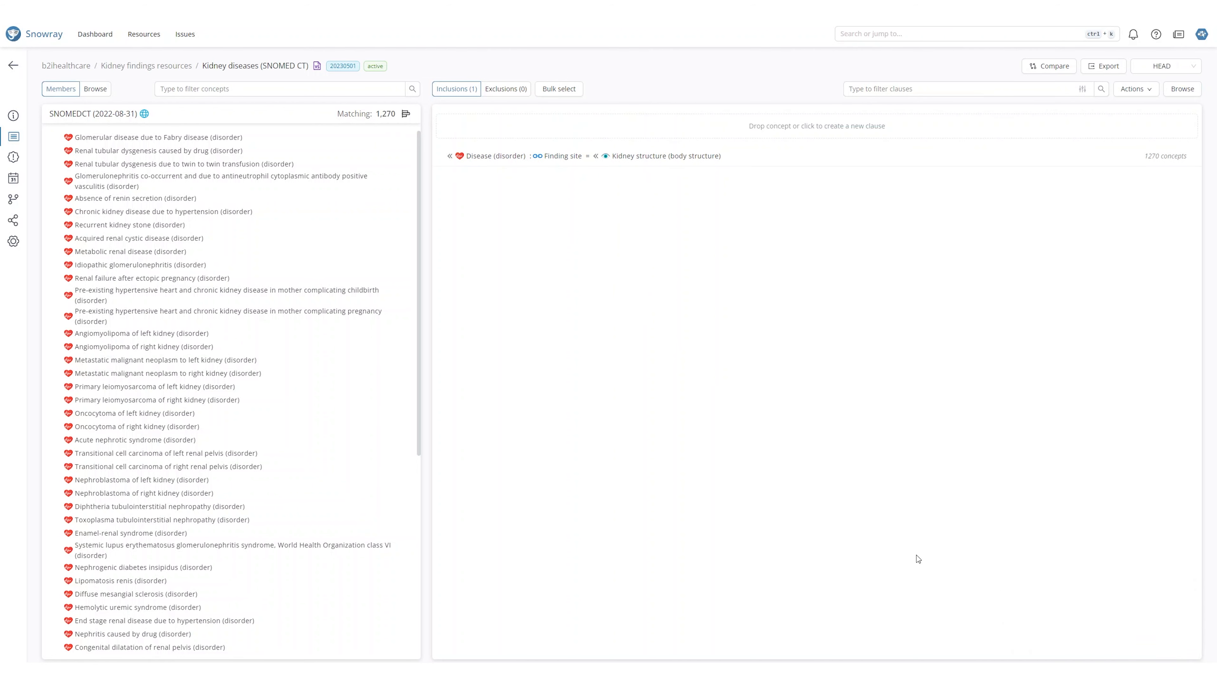
# Step: Browse the SNOMED CT concepts, filter them by "kidney" and add Transplant of kidney (procedure) as an inclusion clause
pyautogui.click(109, 91)
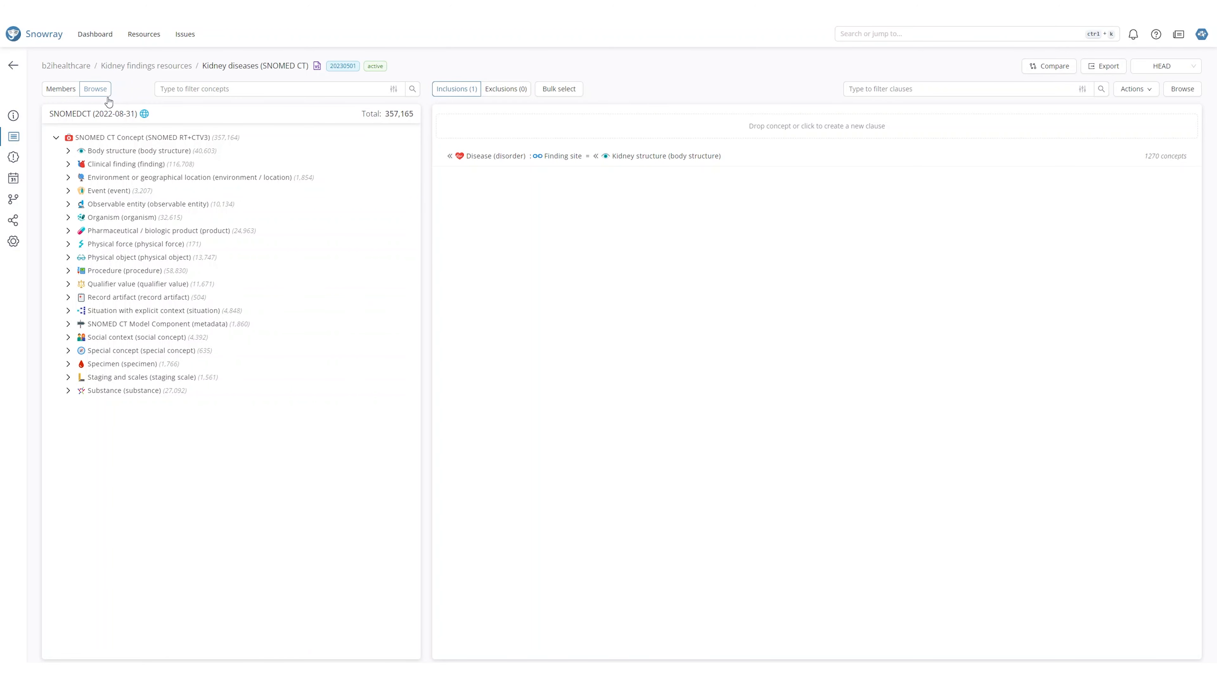
pyautogui.click(68, 270)
pyautogui.scroll(-4, 69, 274)
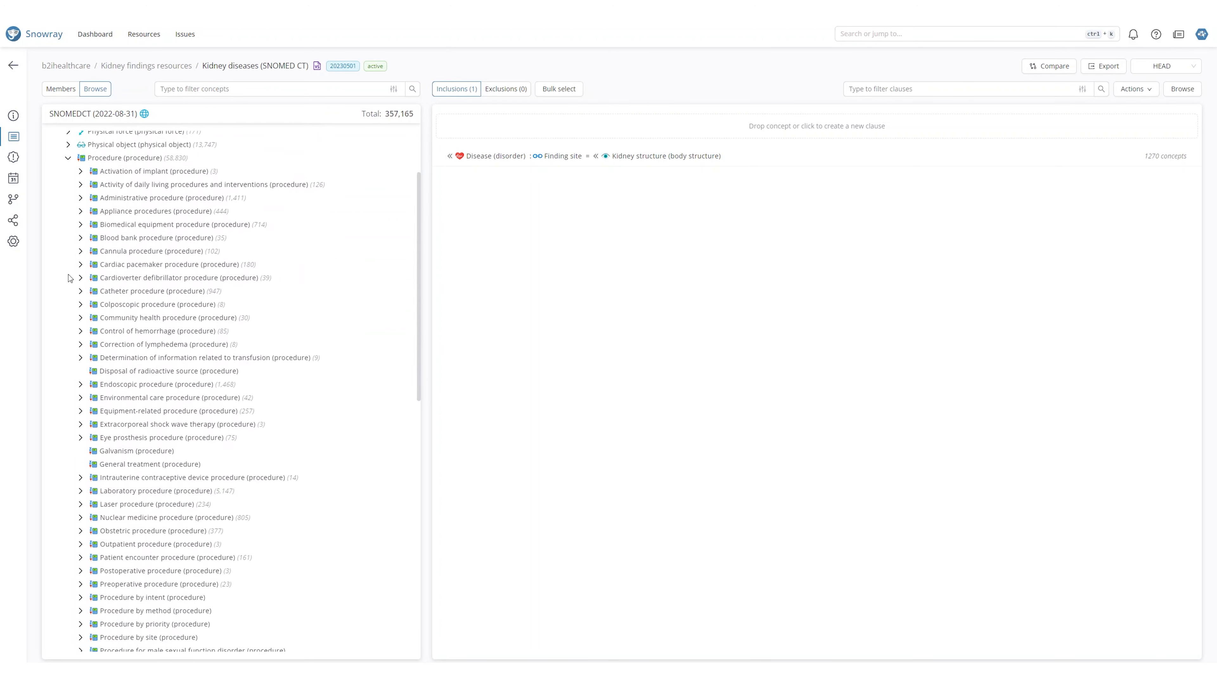
pyautogui.scroll(-3, 69, 274)
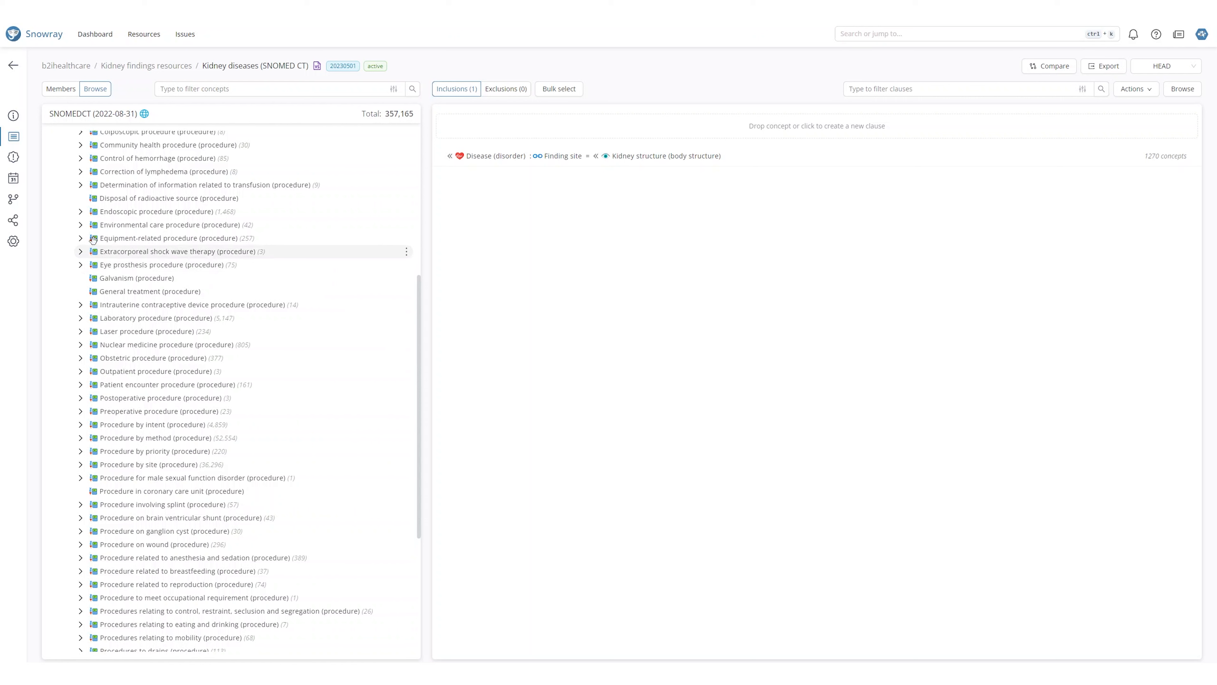
pyautogui.click(158, 93)
pyautogui.write('kidney')
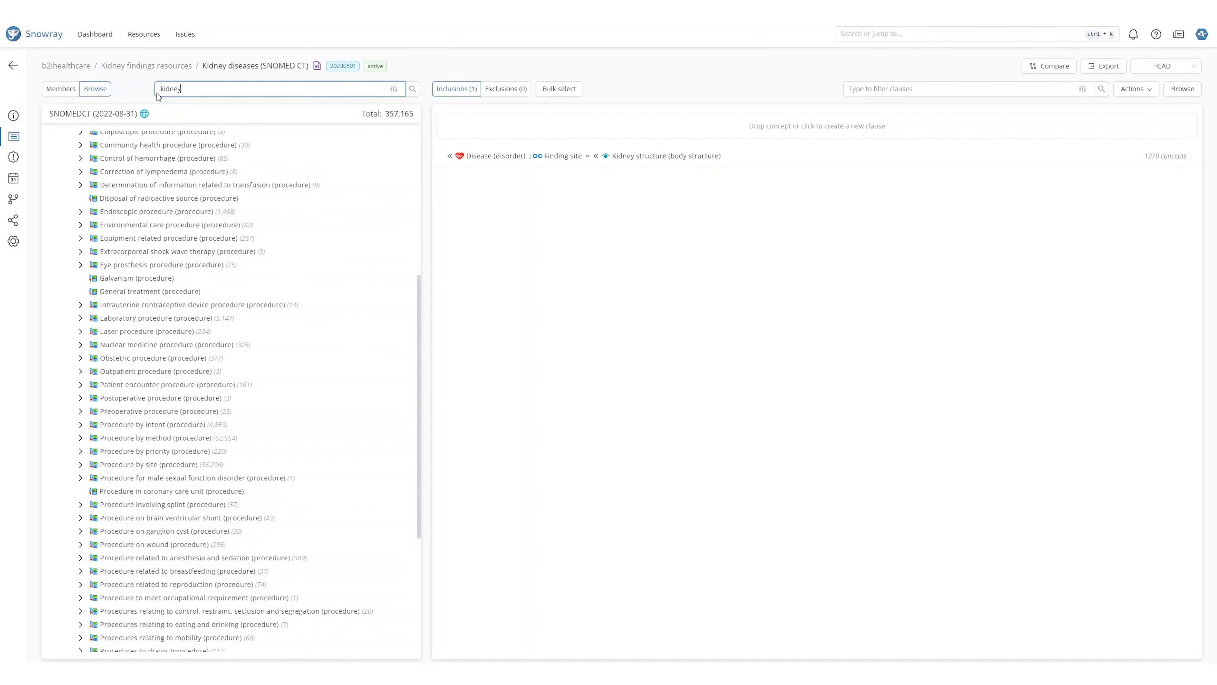
pyautogui.moveTo(162, 204); pyautogui.dragTo(481, 135)
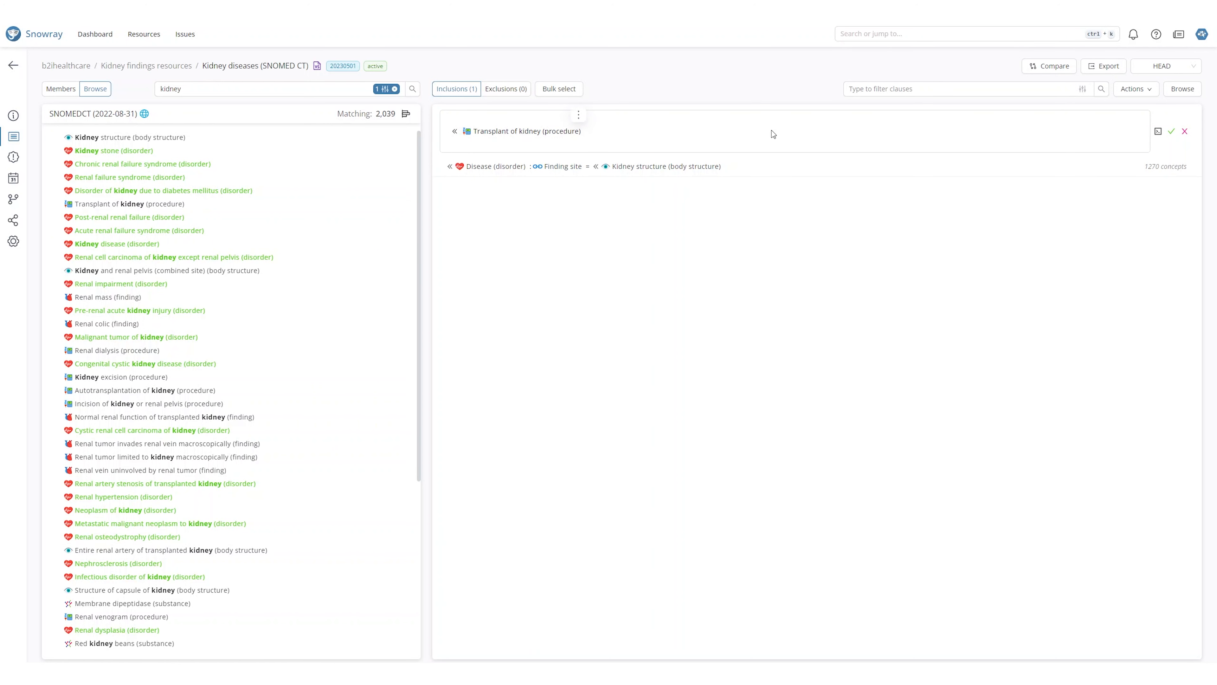
pyautogui.click(1171, 131)
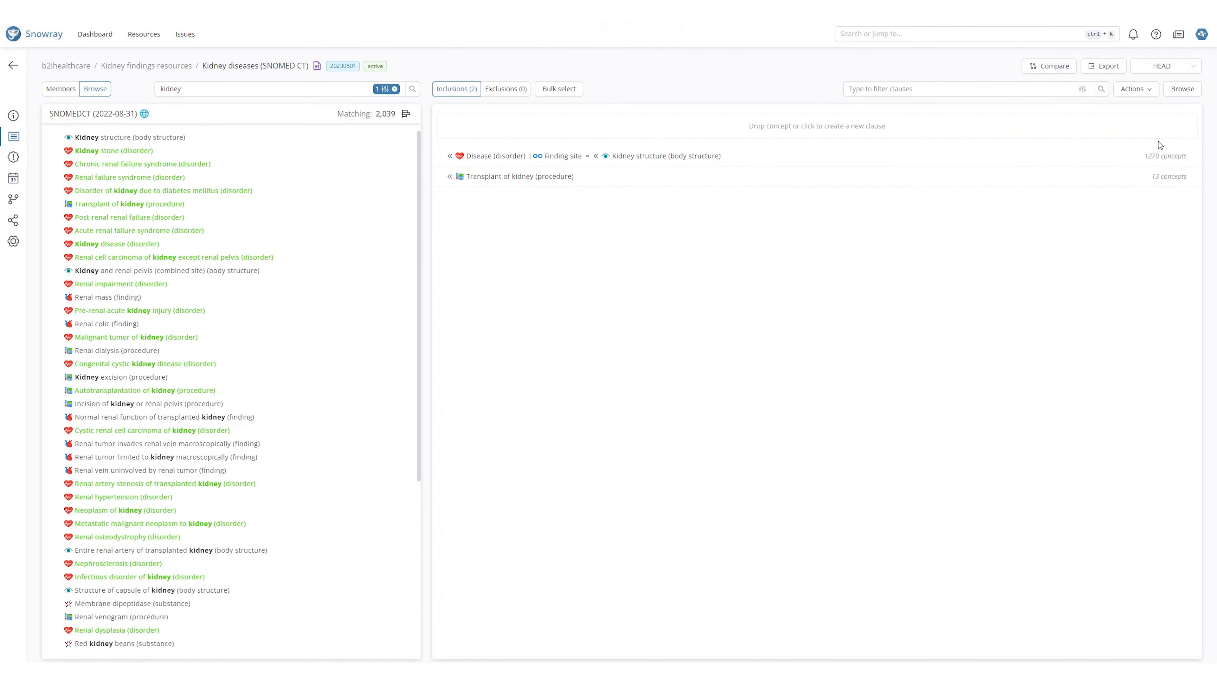
# Step: Change the Transplant of kidney clause to "<" Kidney excision (procedure), save it and view the value set's members
pyautogui.click(584, 175)
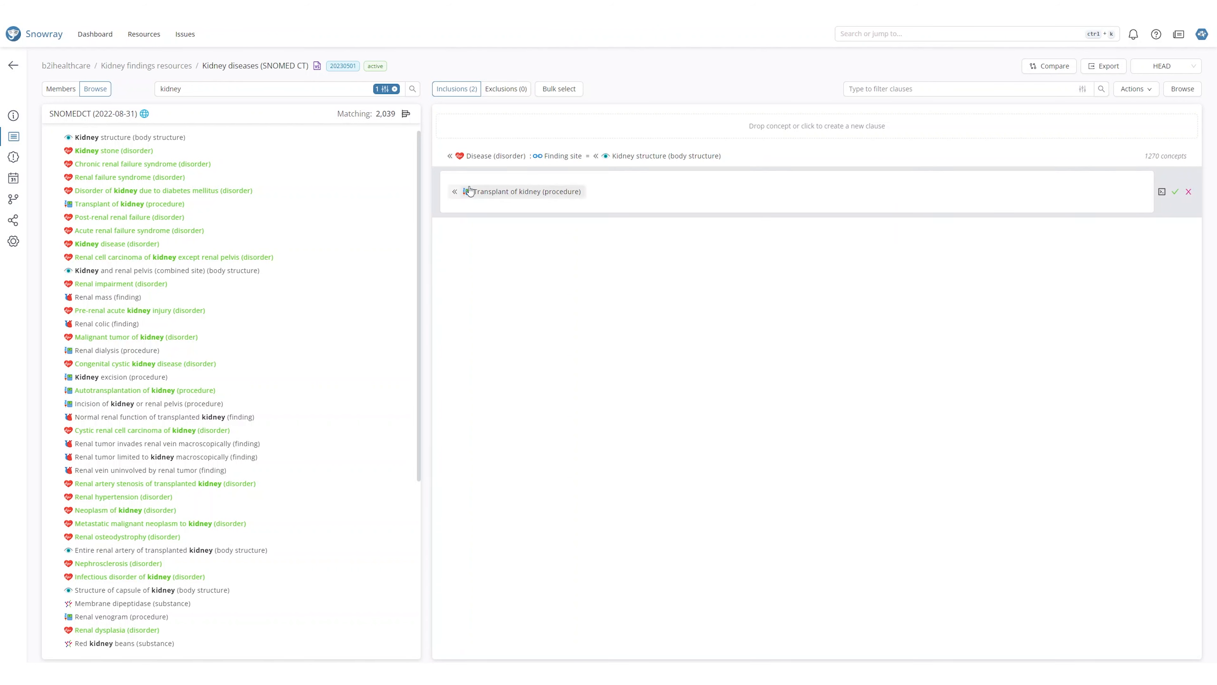
pyautogui.click(455, 191)
pyautogui.click(457, 211)
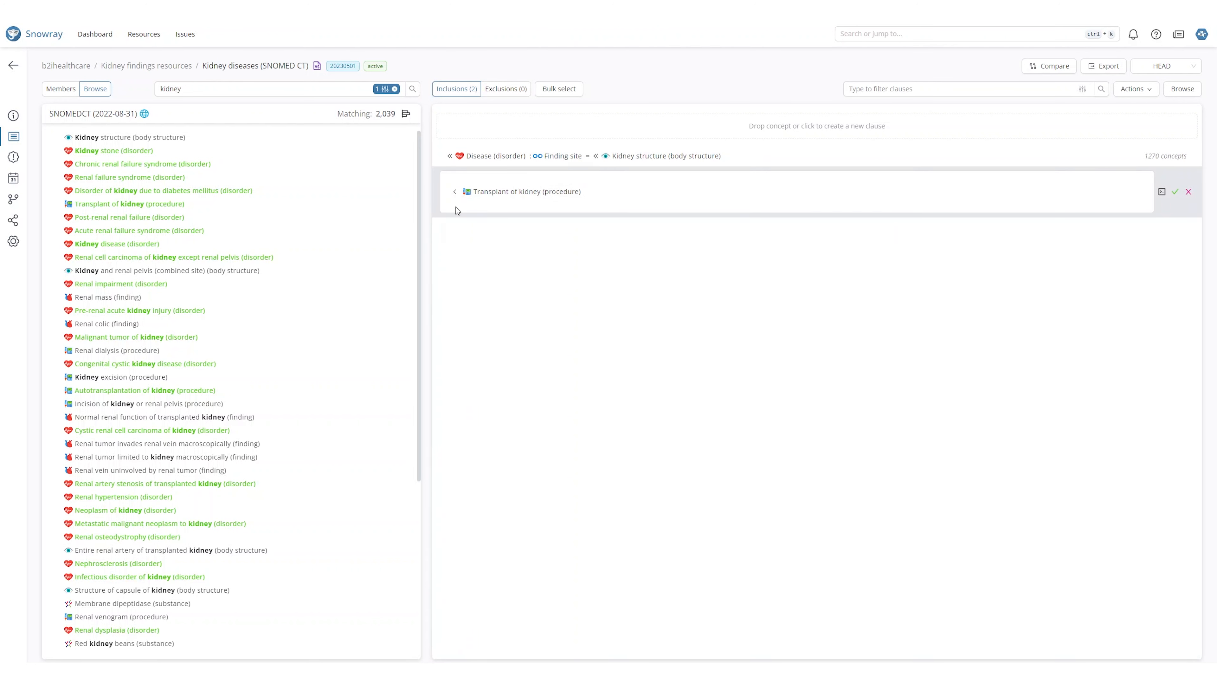
pyautogui.click(465, 193)
pyautogui.write('kidney excision')
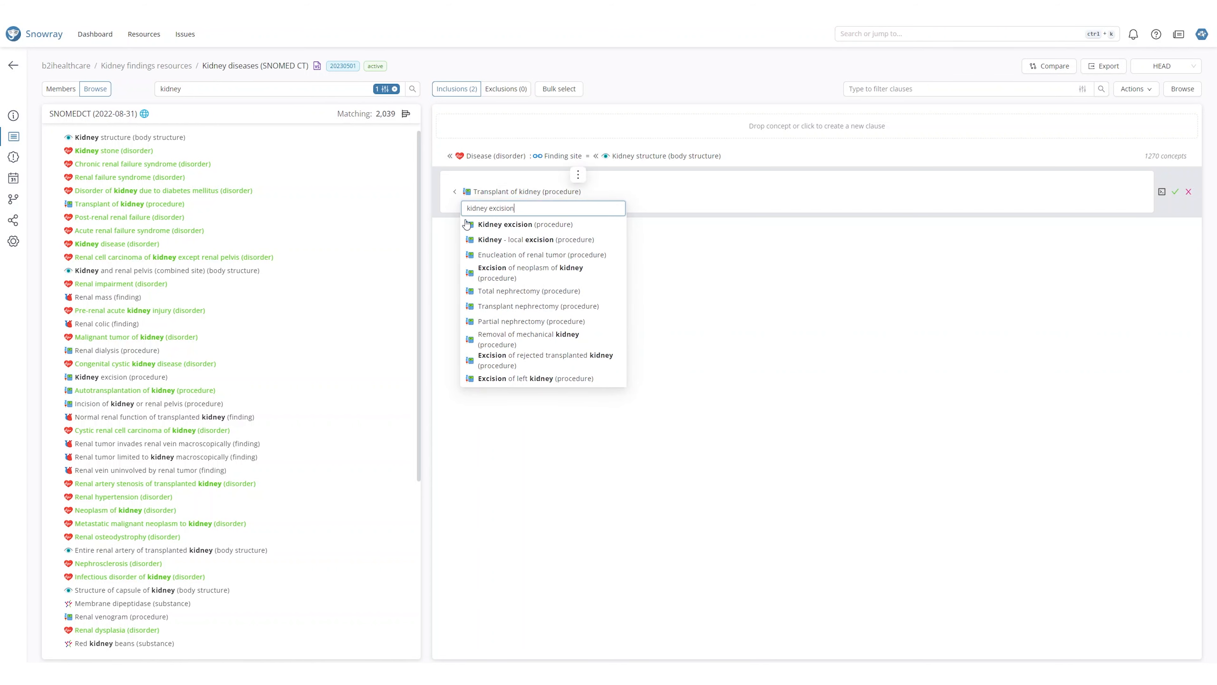
pyautogui.click(503, 224)
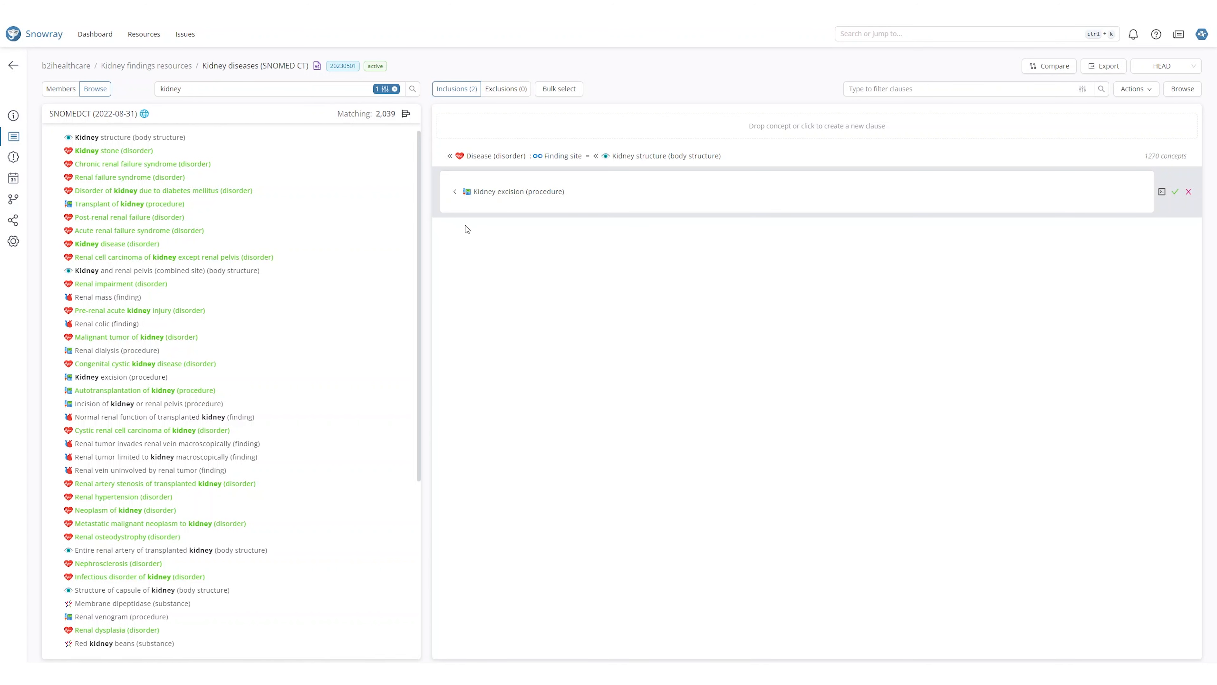
pyautogui.click(1176, 192)
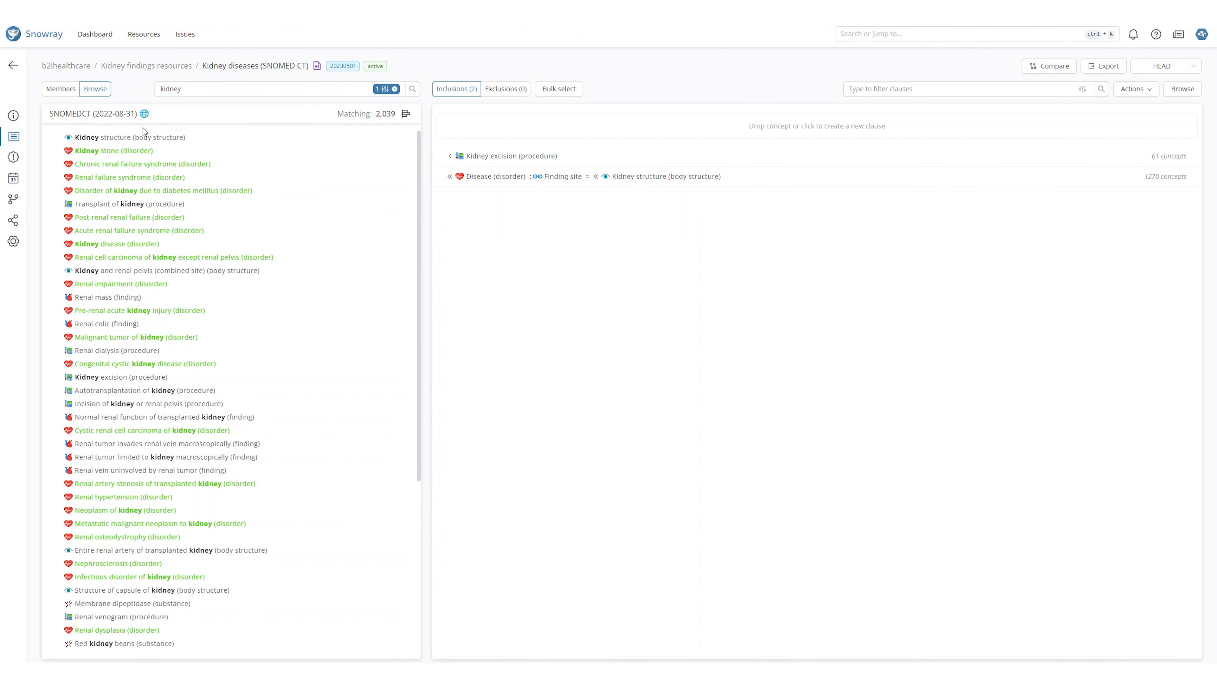
pyautogui.click(63, 92)
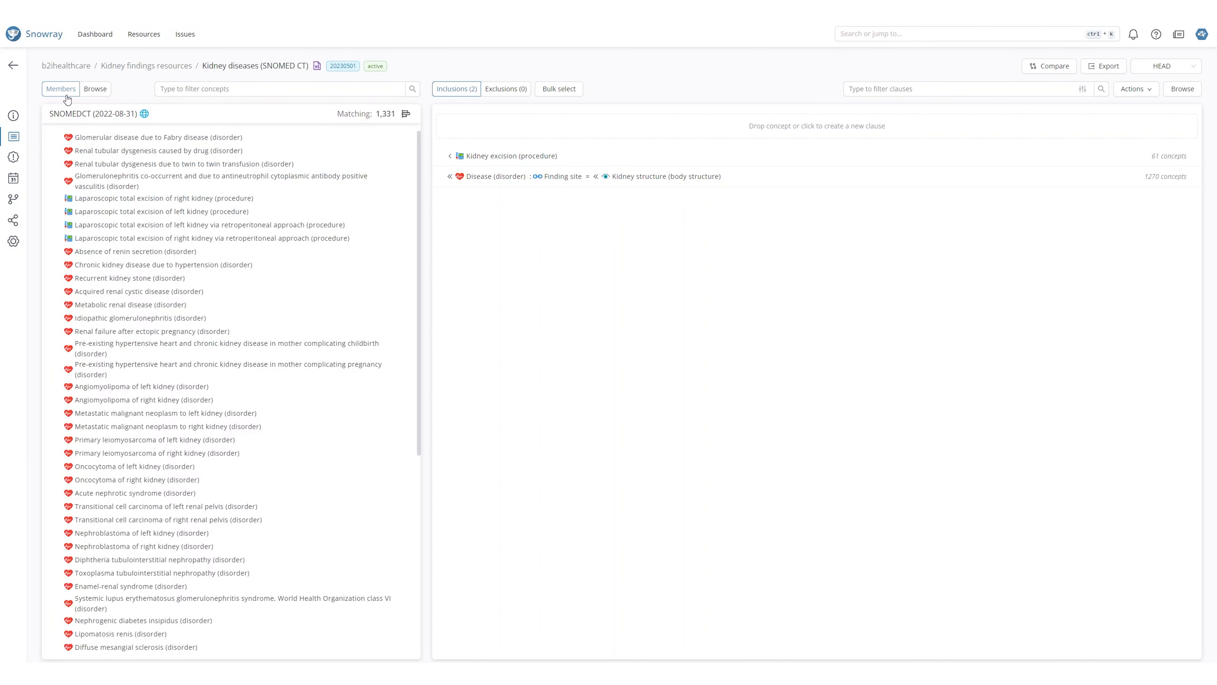
# Step: Start a concept map in Kidney findings resources titled "Kidney diseases code set to SNOMED CT" with Kidney diseases (v1) as source
pyautogui.click(153, 68)
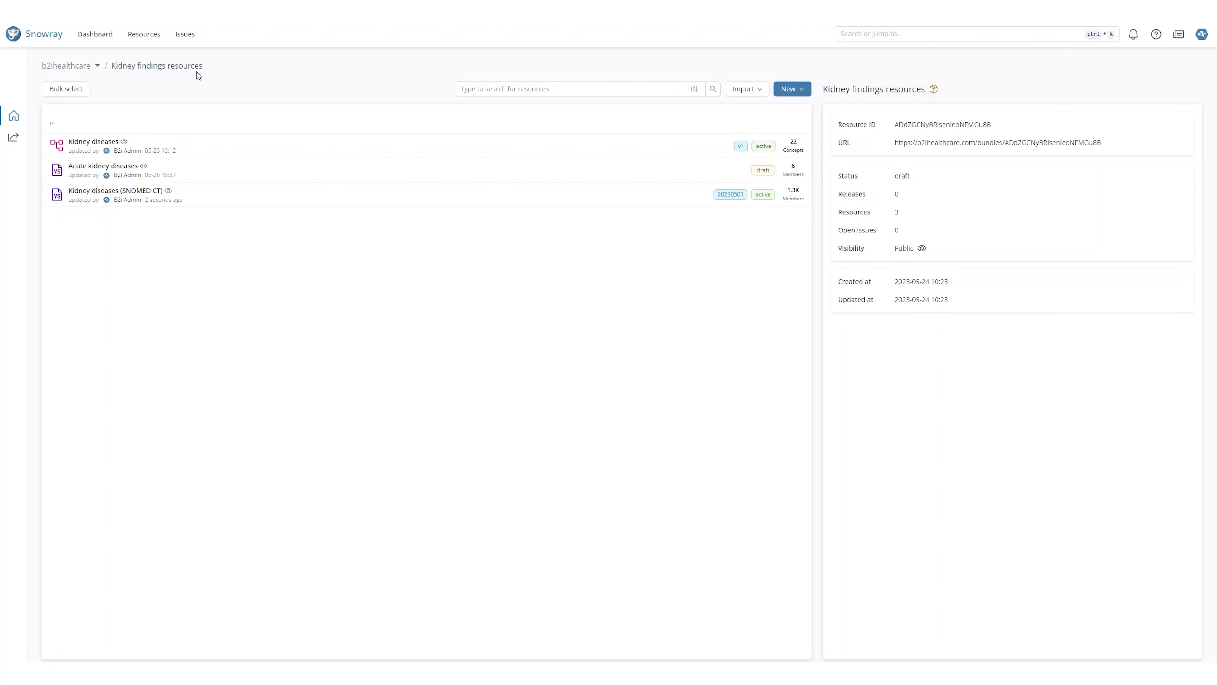
pyautogui.click(802, 93)
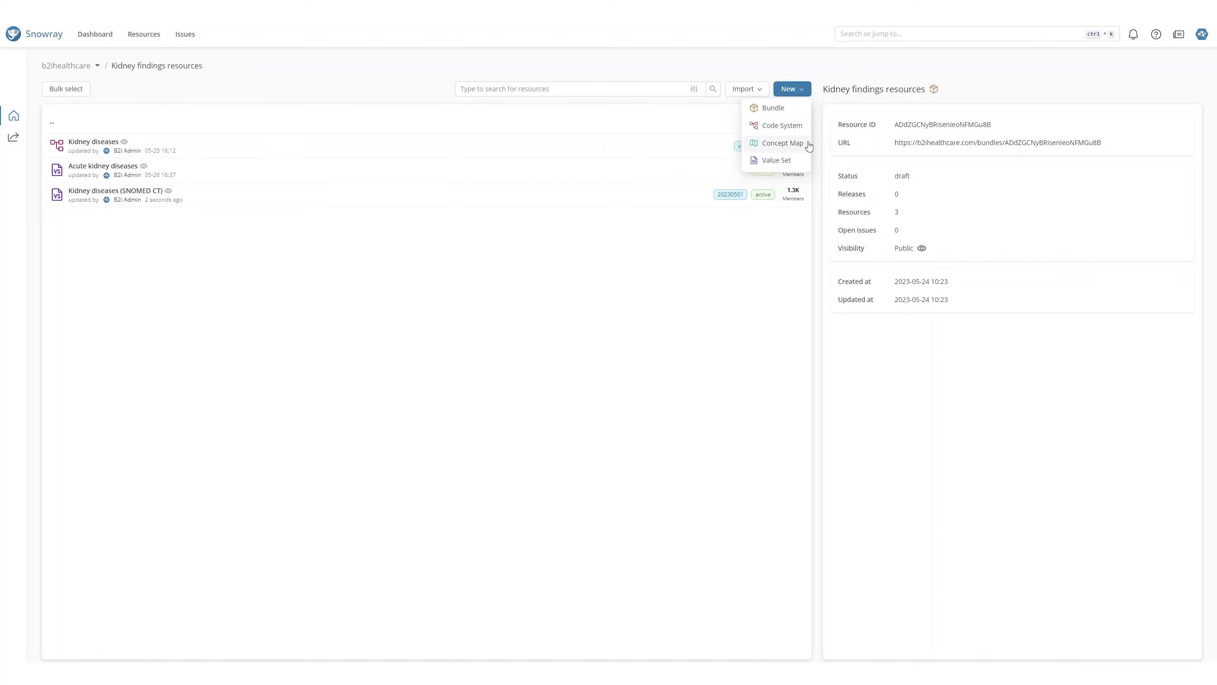
pyautogui.click(808, 144)
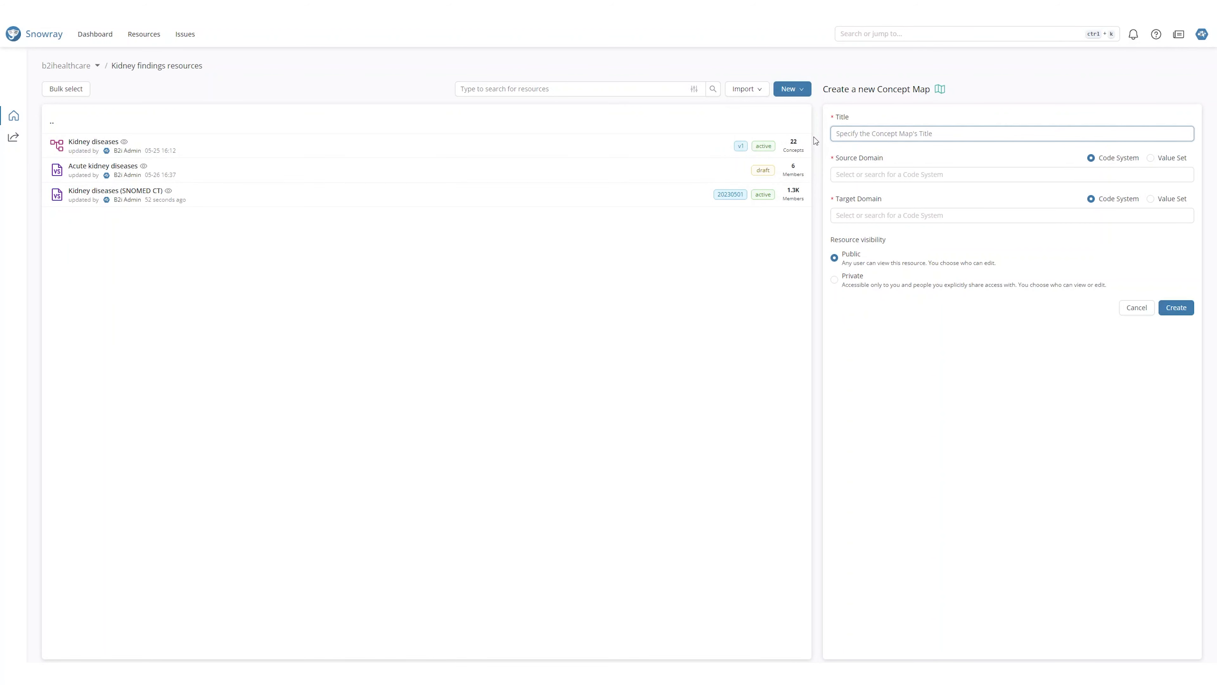
pyautogui.write('Kidney diseases code set to SNOMED CT')
pyautogui.click(834, 174)
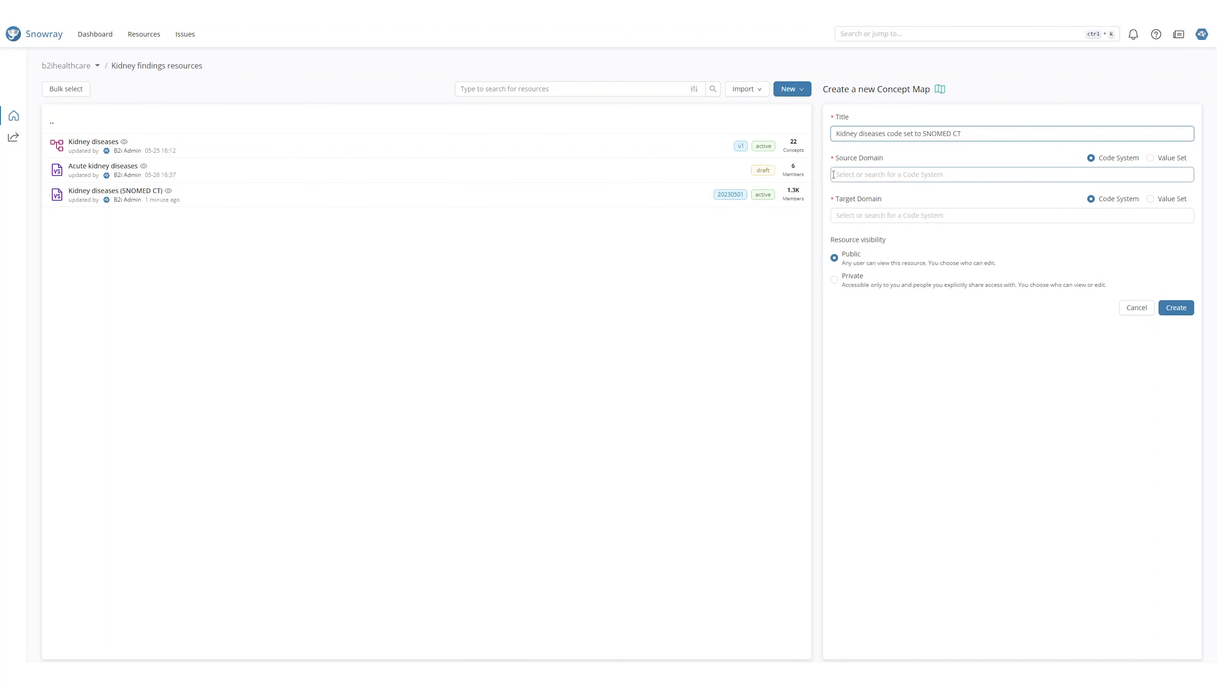
pyautogui.write('kidne')
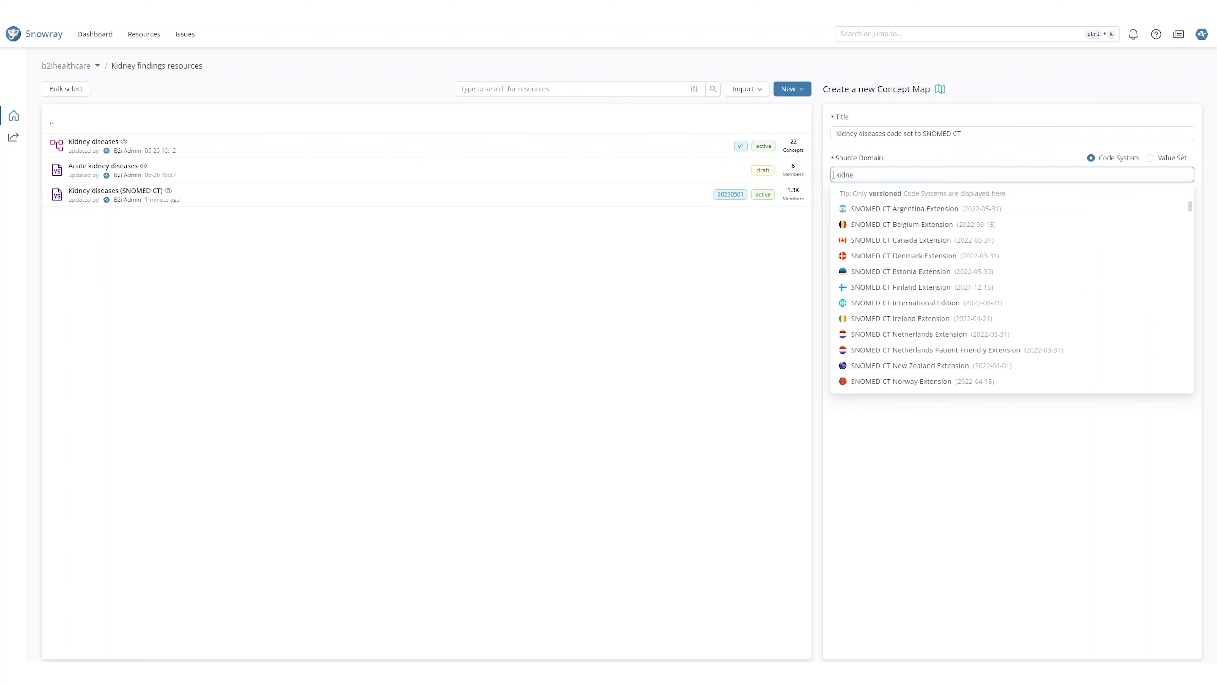
pyautogui.click(836, 210)
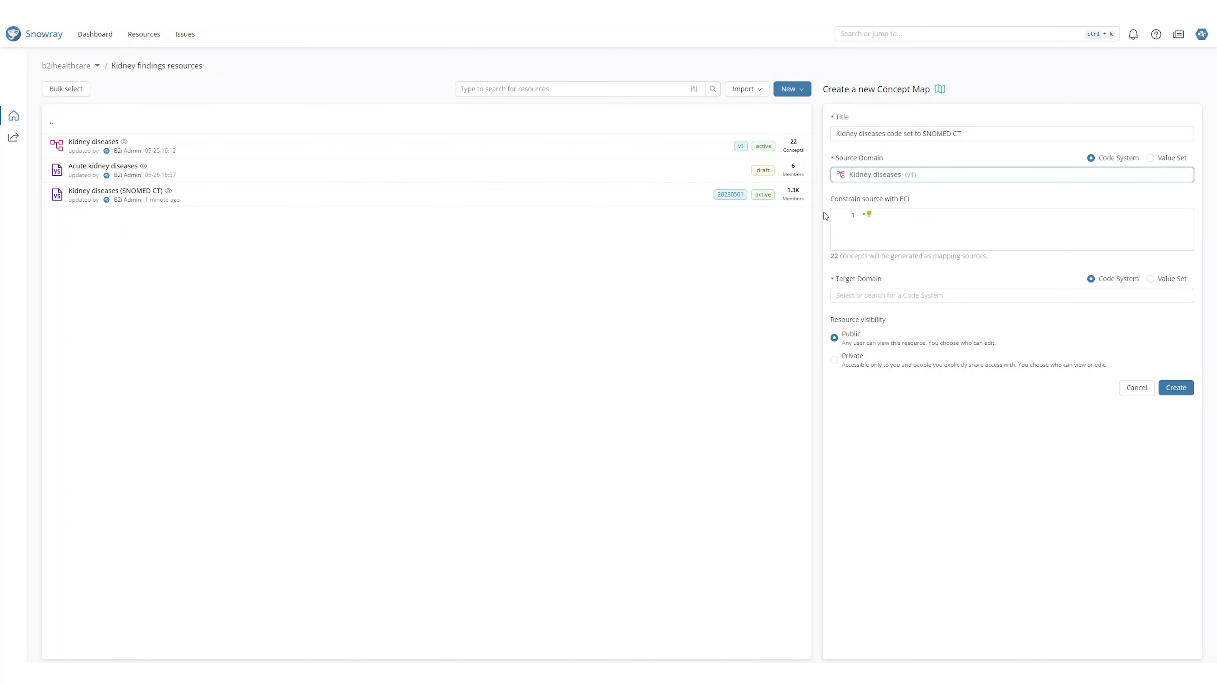
# Step: Set the target domain to the Kidney diseases (SNOMED CT) (20230501) value set and create the public concept map
pyautogui.click(1150, 279)
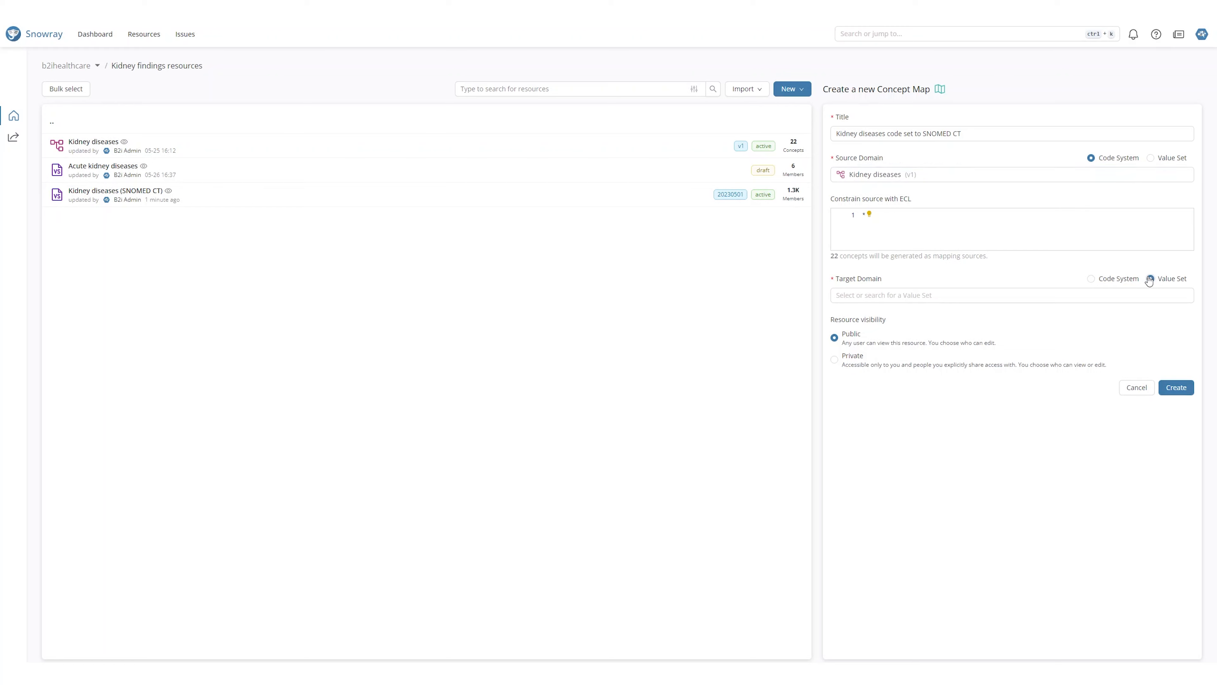
pyautogui.click(1148, 296)
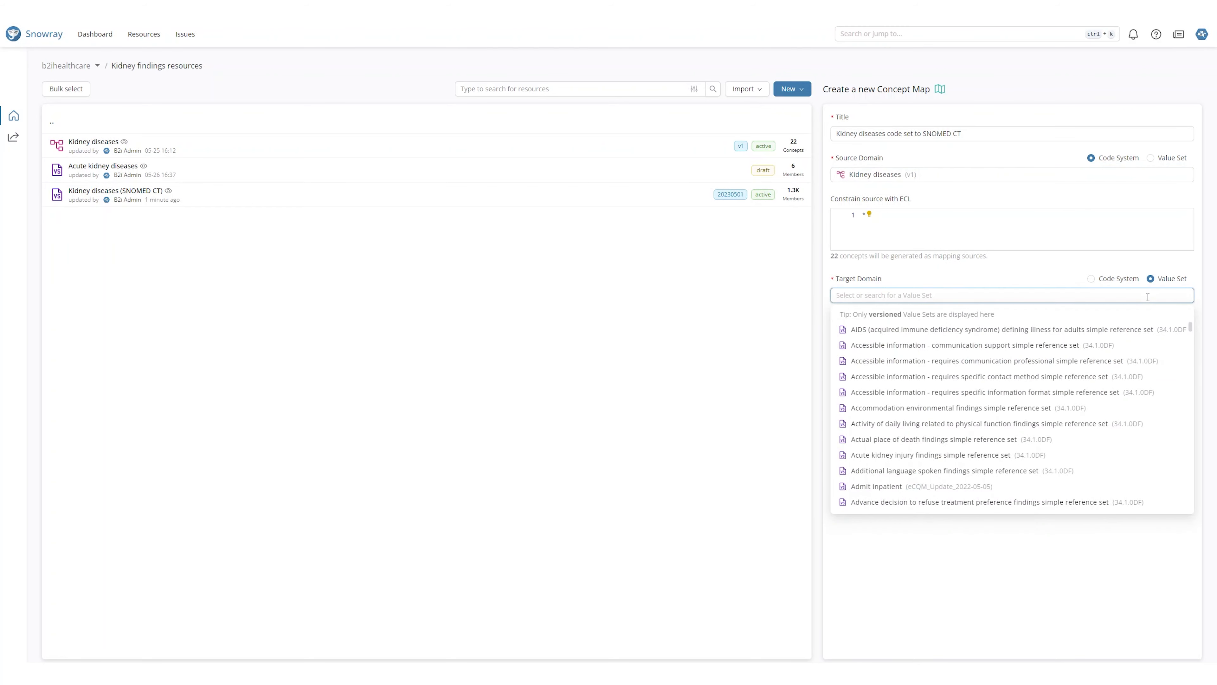
pyautogui.write('kidney')
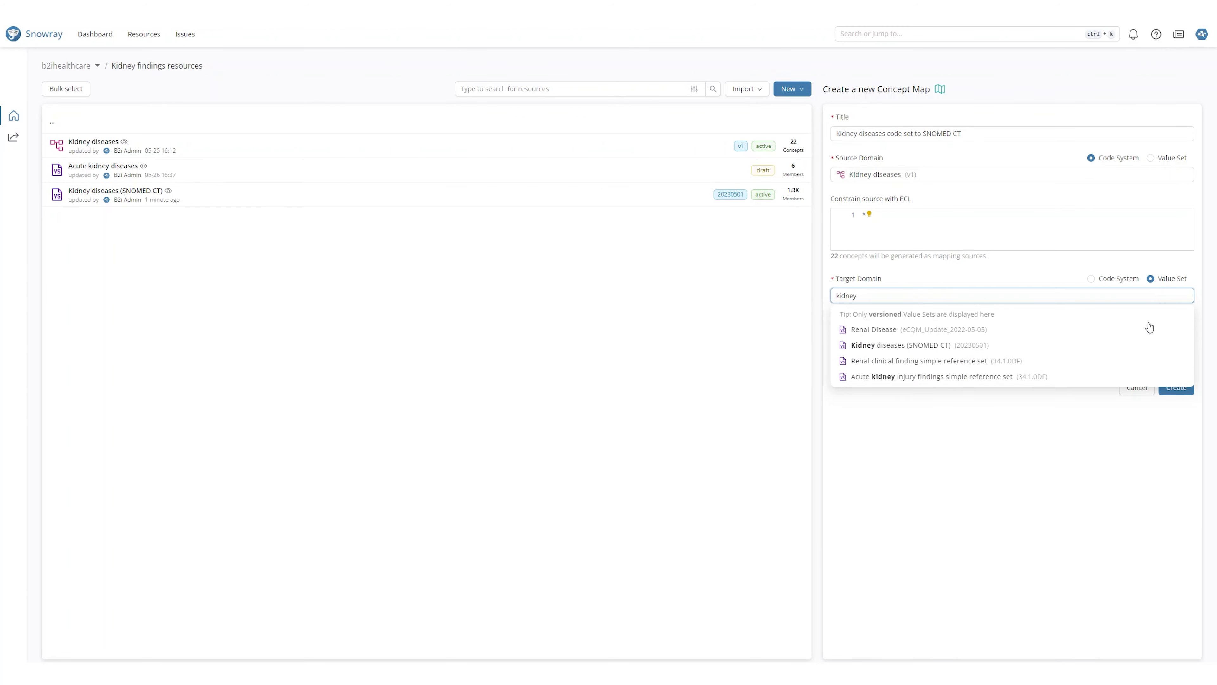
pyautogui.click(1150, 345)
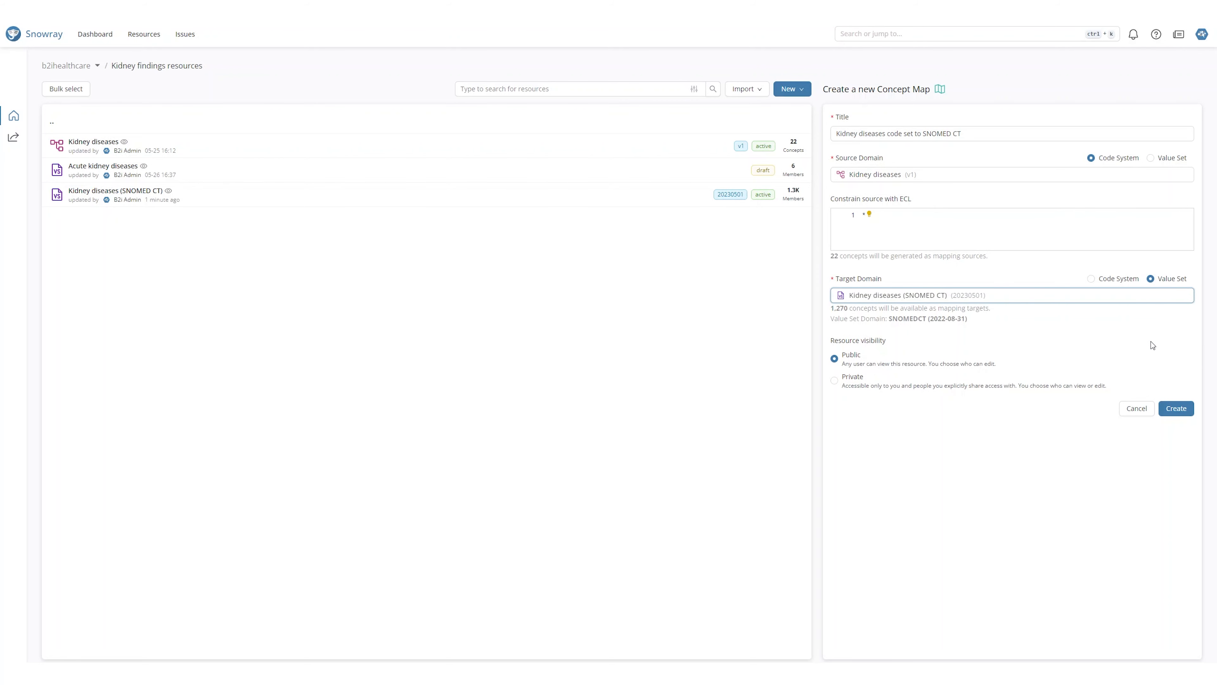
pyautogui.click(1165, 407)
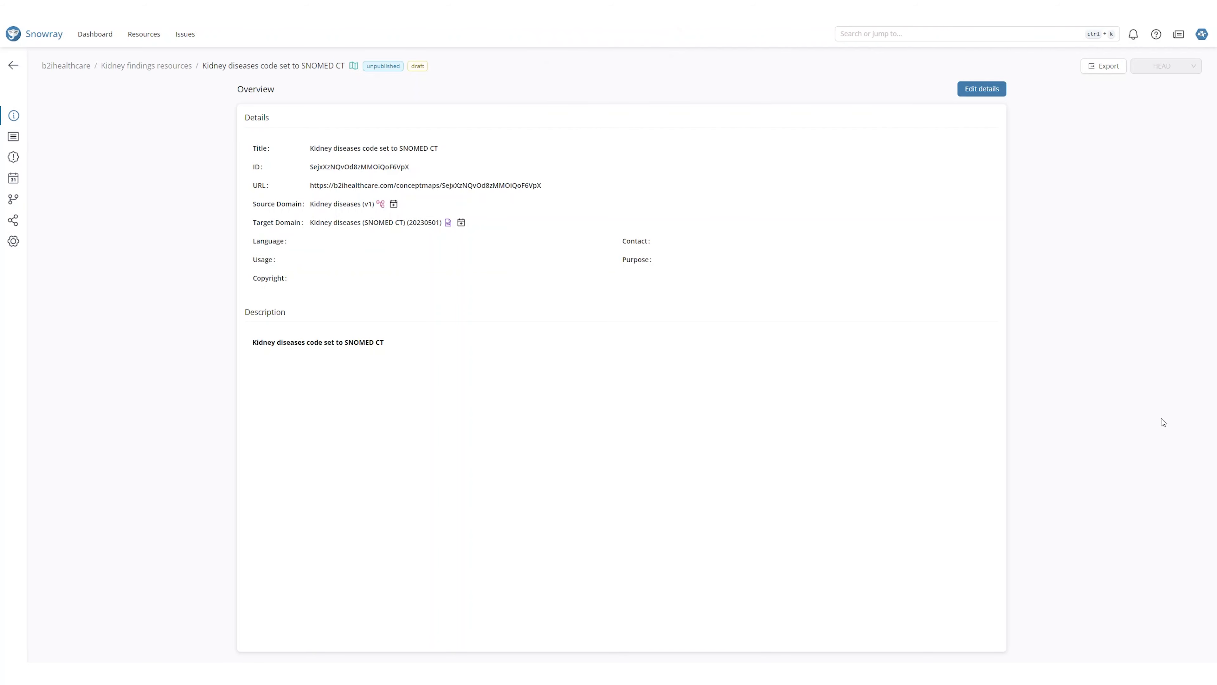
# Step: Edit the concept map's mappings and automap all source concepts to the SNOMED CT target in bulk
pyautogui.click(14, 137)
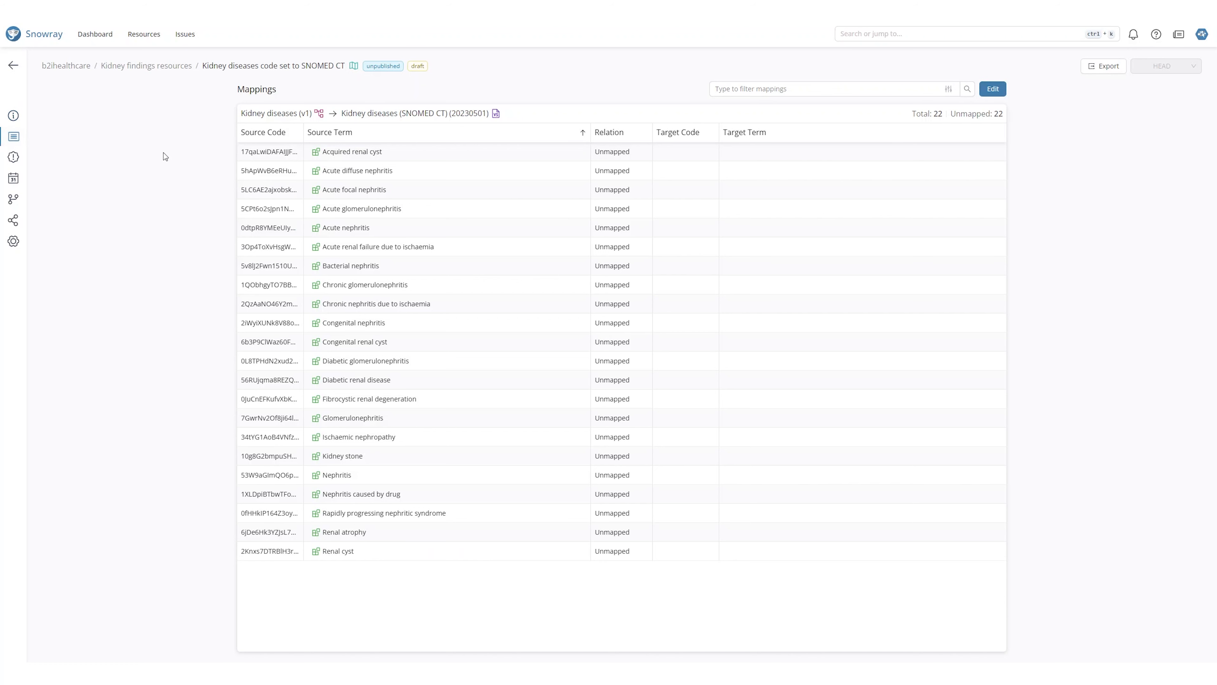
pyautogui.click(991, 91)
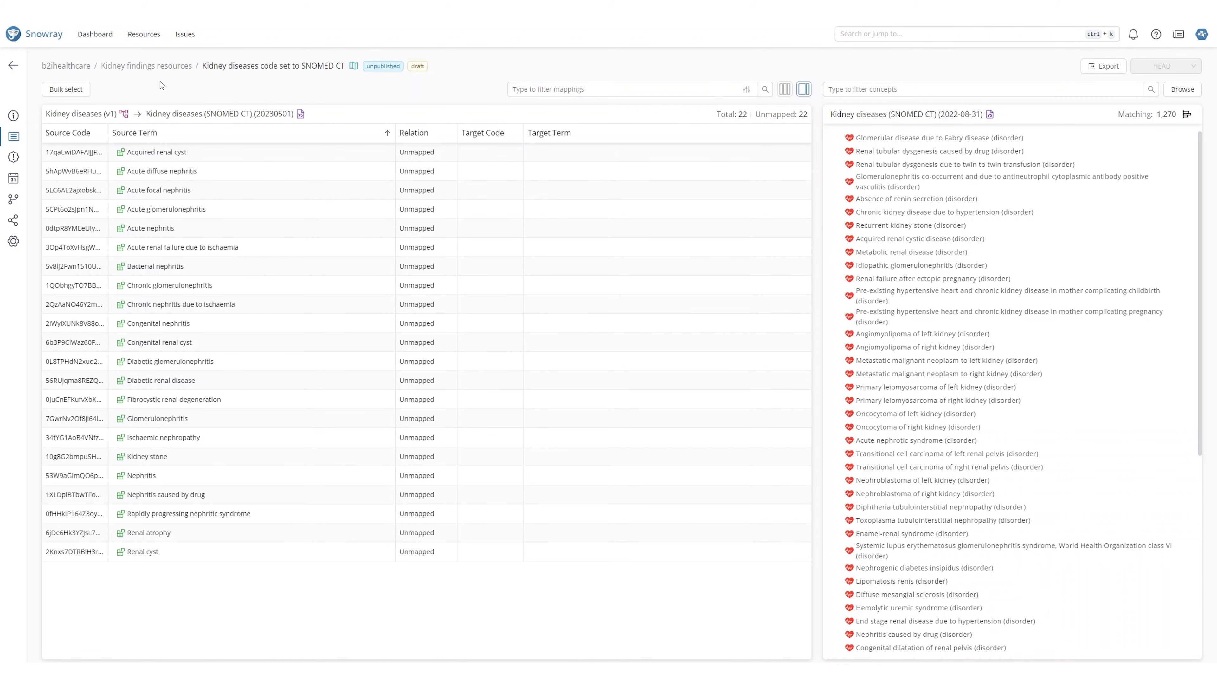
pyautogui.click(67, 89)
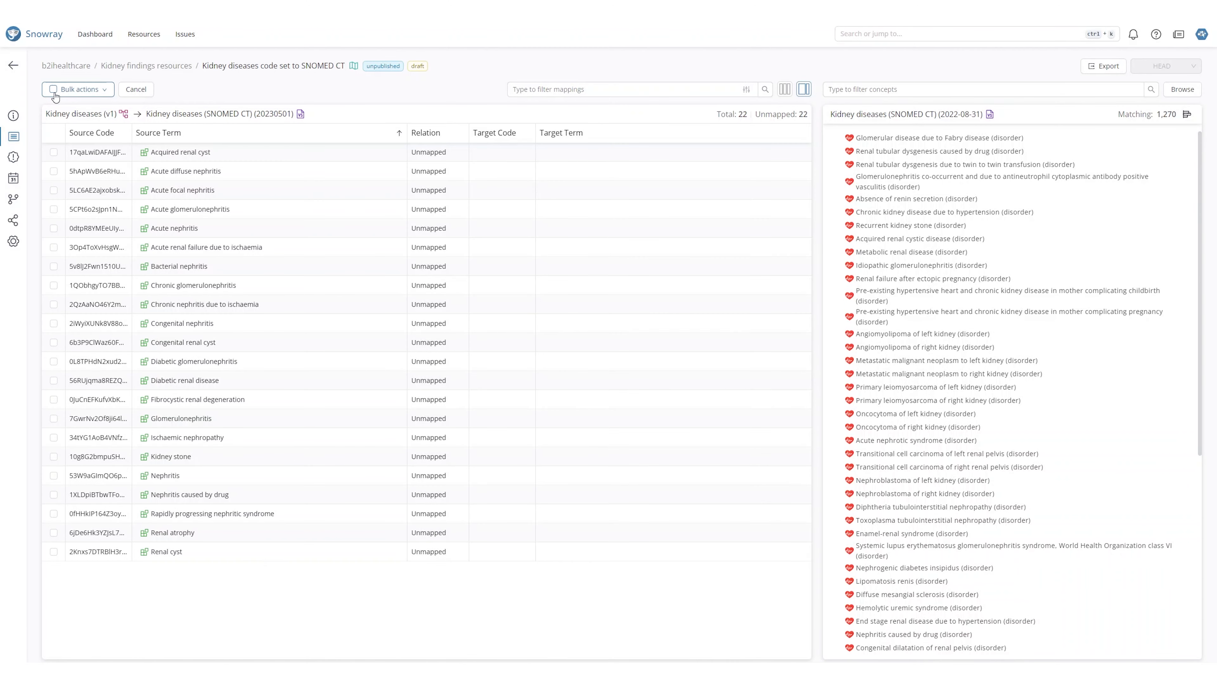
pyautogui.click(54, 91)
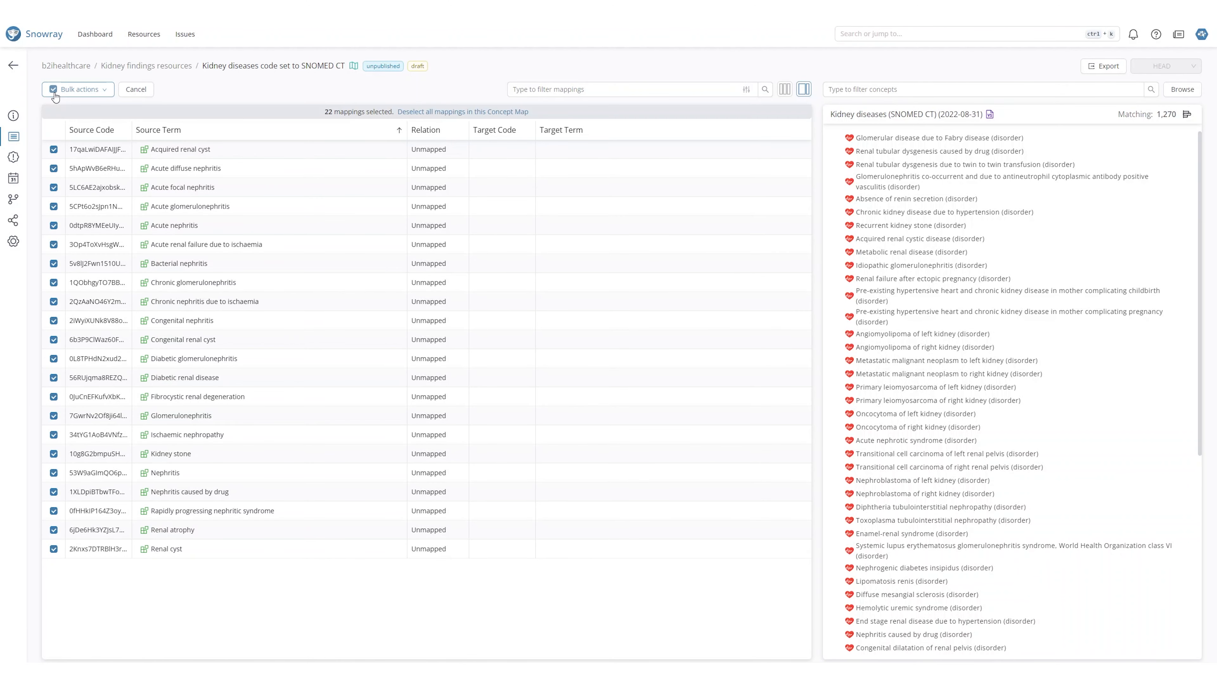
pyautogui.click(86, 94)
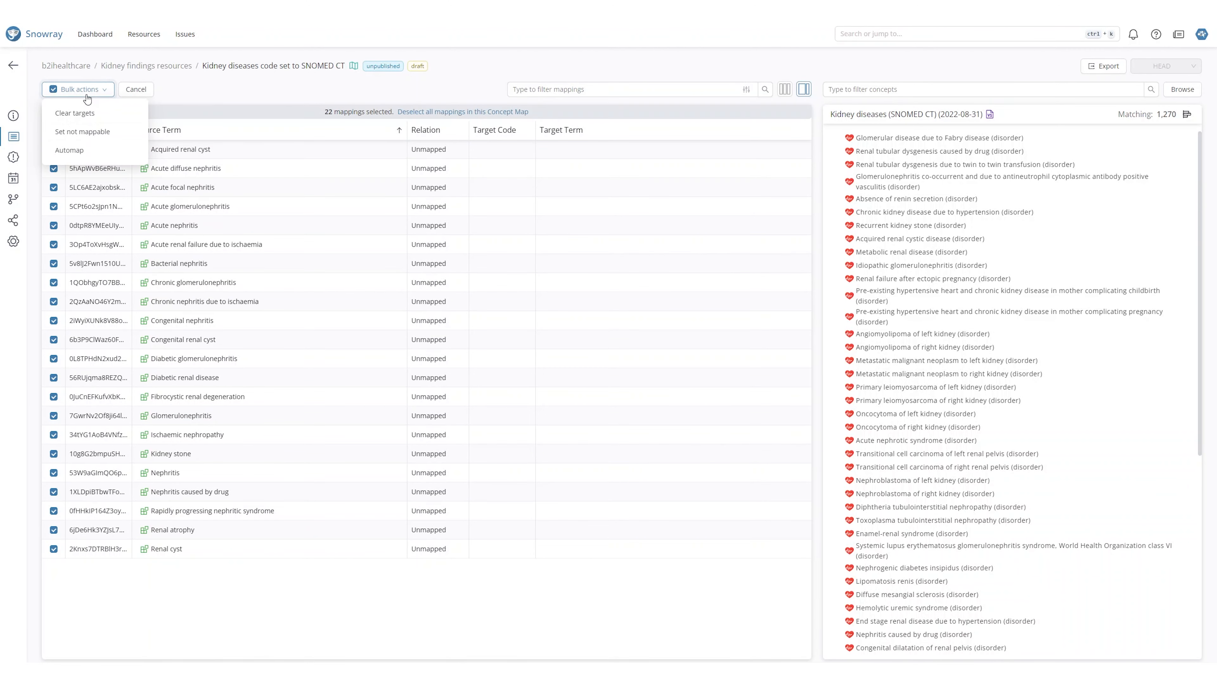
pyautogui.click(82, 151)
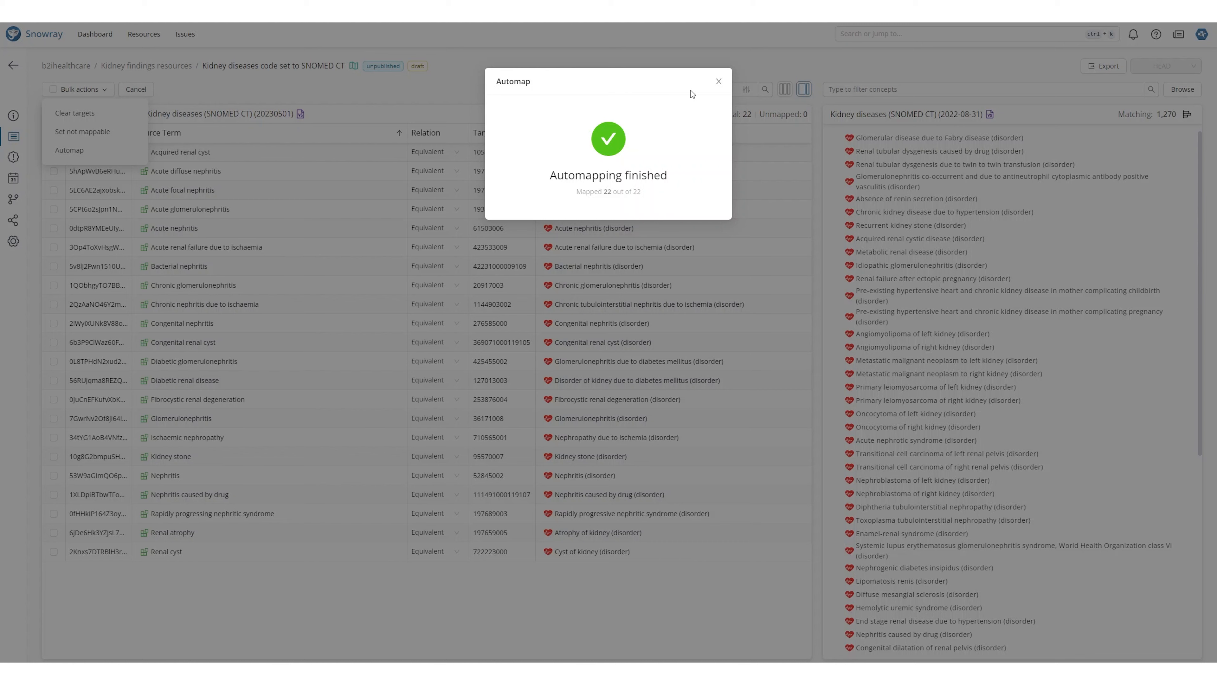
pyautogui.click(718, 82)
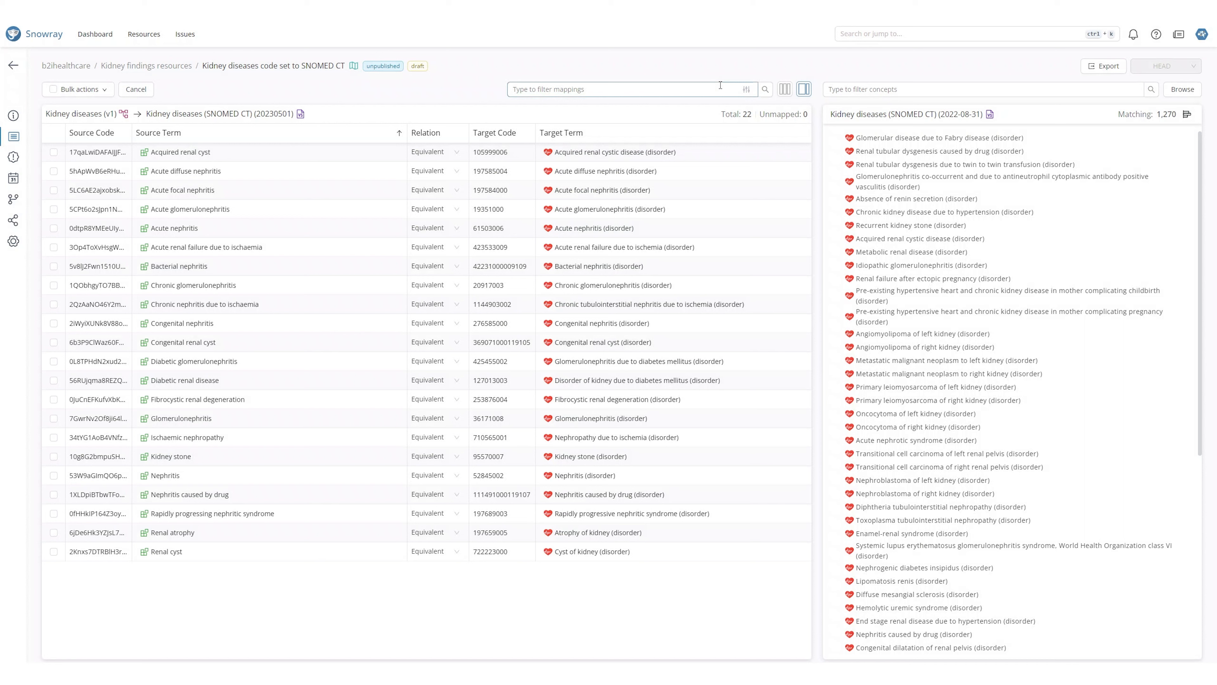
# Step: In the map details of Acquired renal cyst, filter target concepts by "acquired renal cyst" and add Single acquired kidney cyst (disorder) as a narrower target
pyautogui.click(784, 89)
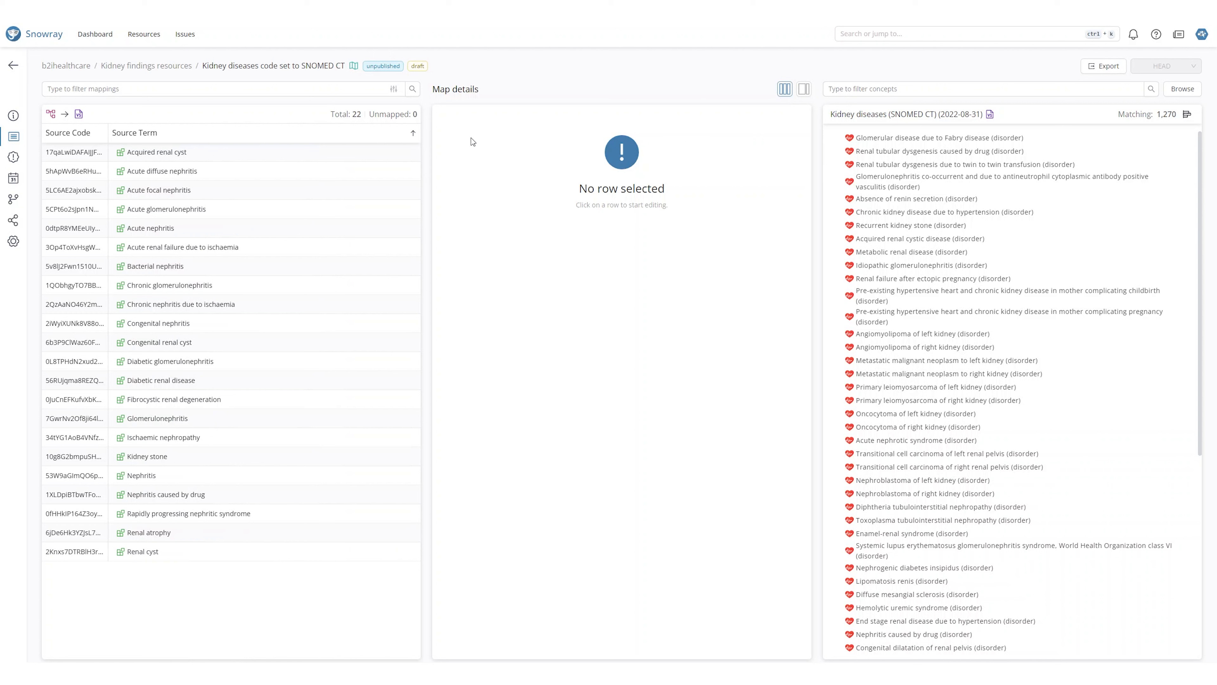
pyautogui.click(384, 156)
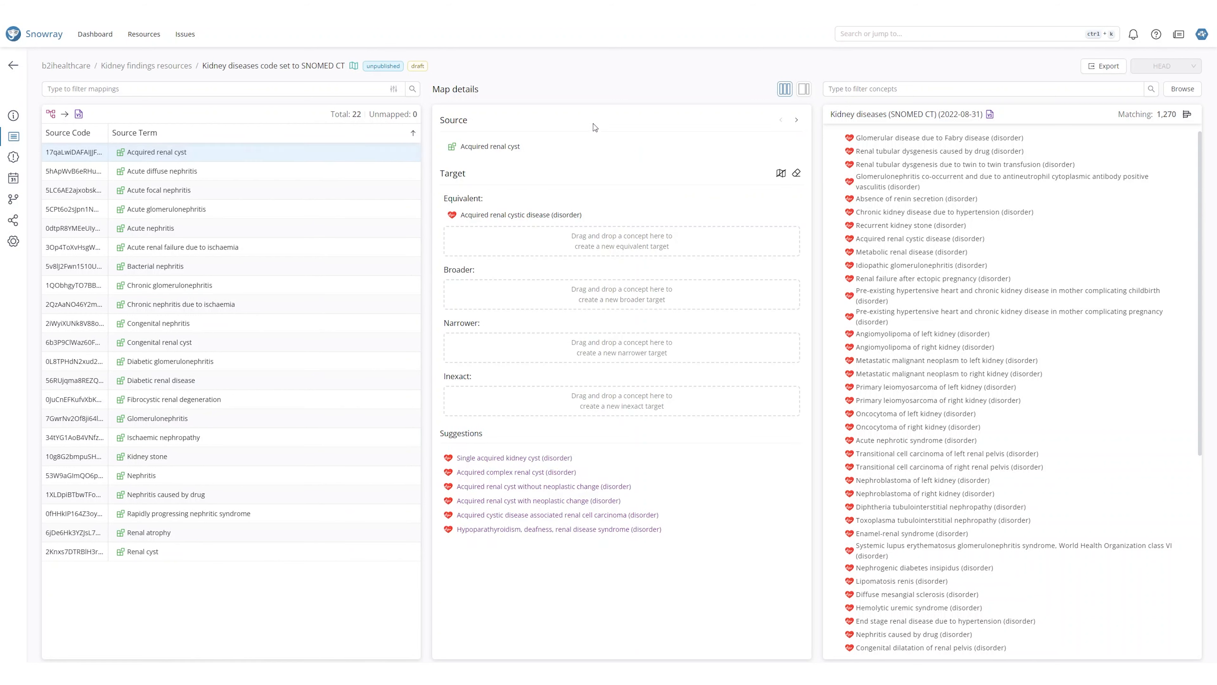
pyautogui.click(833, 91)
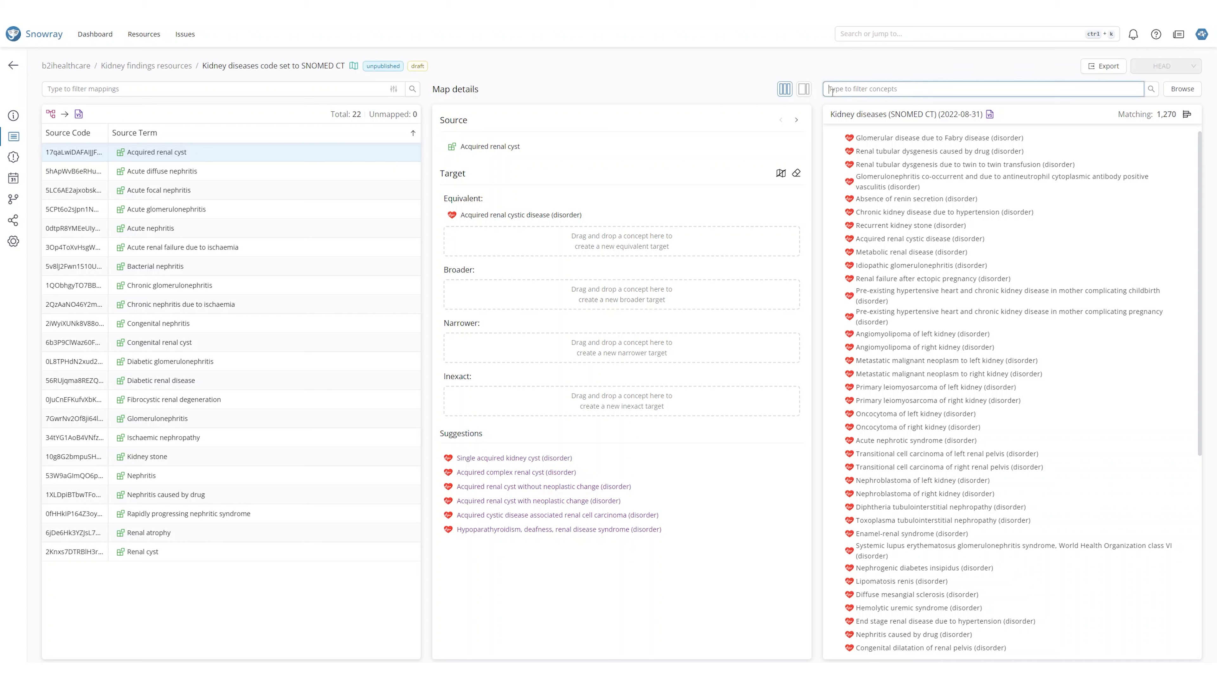
pyautogui.write('acquired renal cyst')
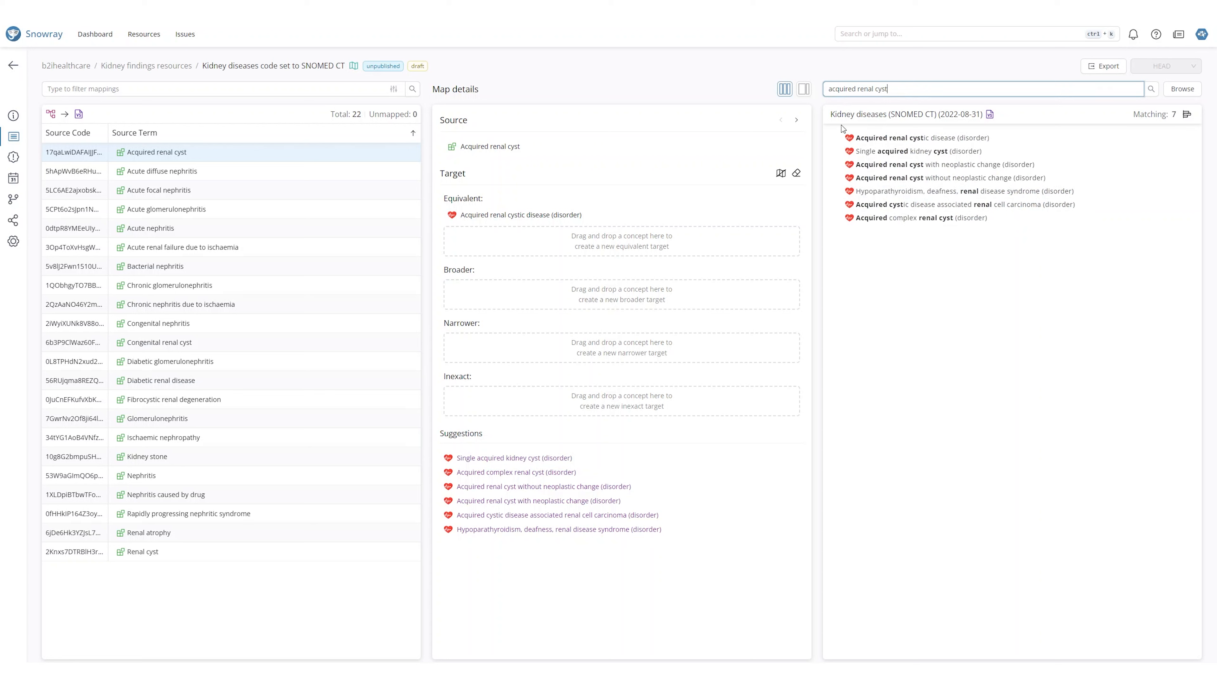
pyautogui.moveTo(849, 151)
pyautogui.moveTo(850, 151); pyautogui.dragTo(683, 362)
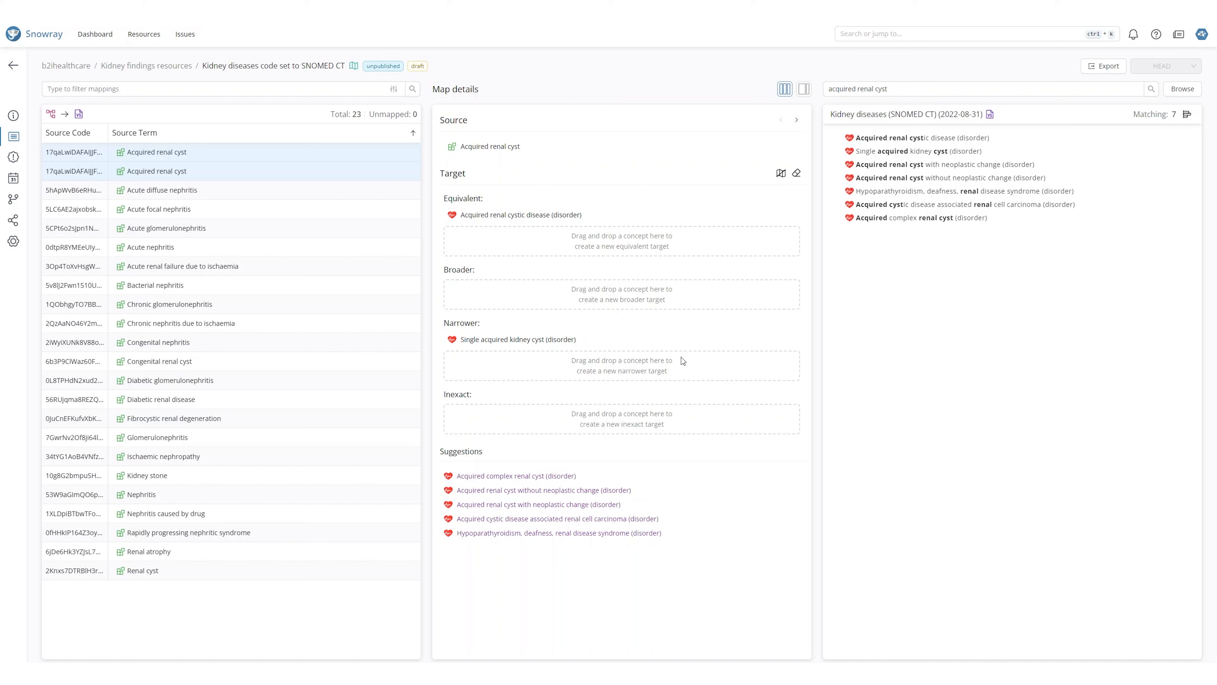
# Step: Publish a release of the concept map tagged V1 with effective time 2023-06-01
pyautogui.click(18, 187)
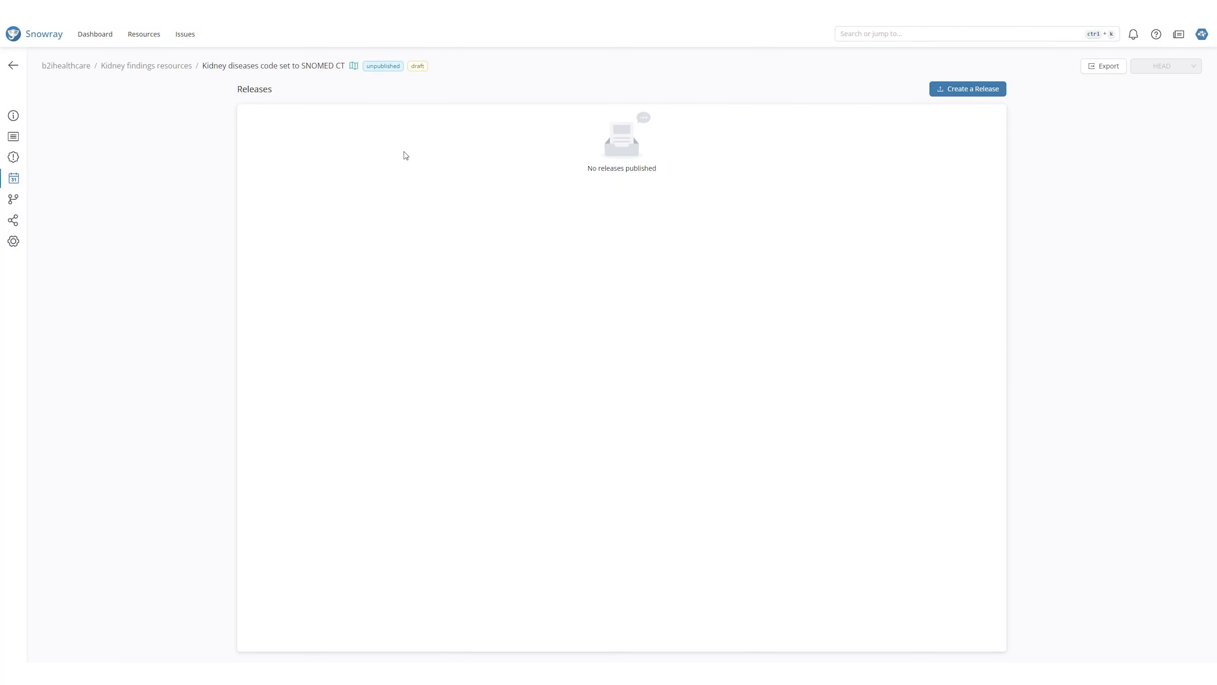
pyautogui.click(937, 94)
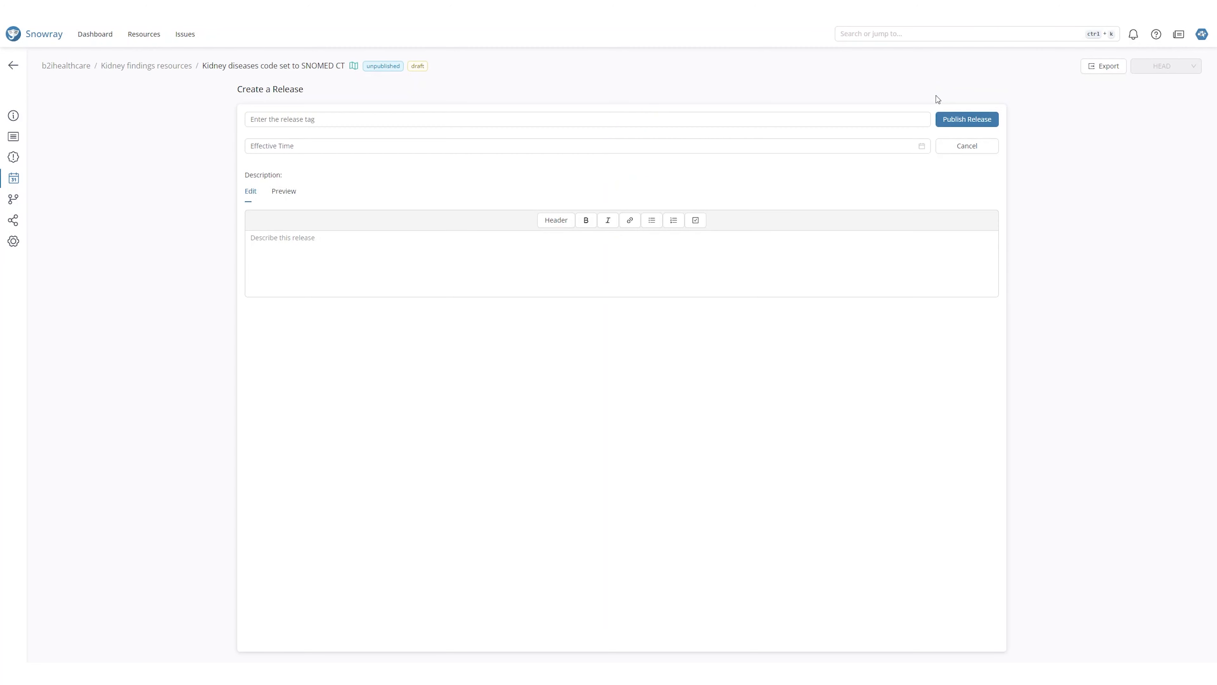
pyautogui.click(921, 120)
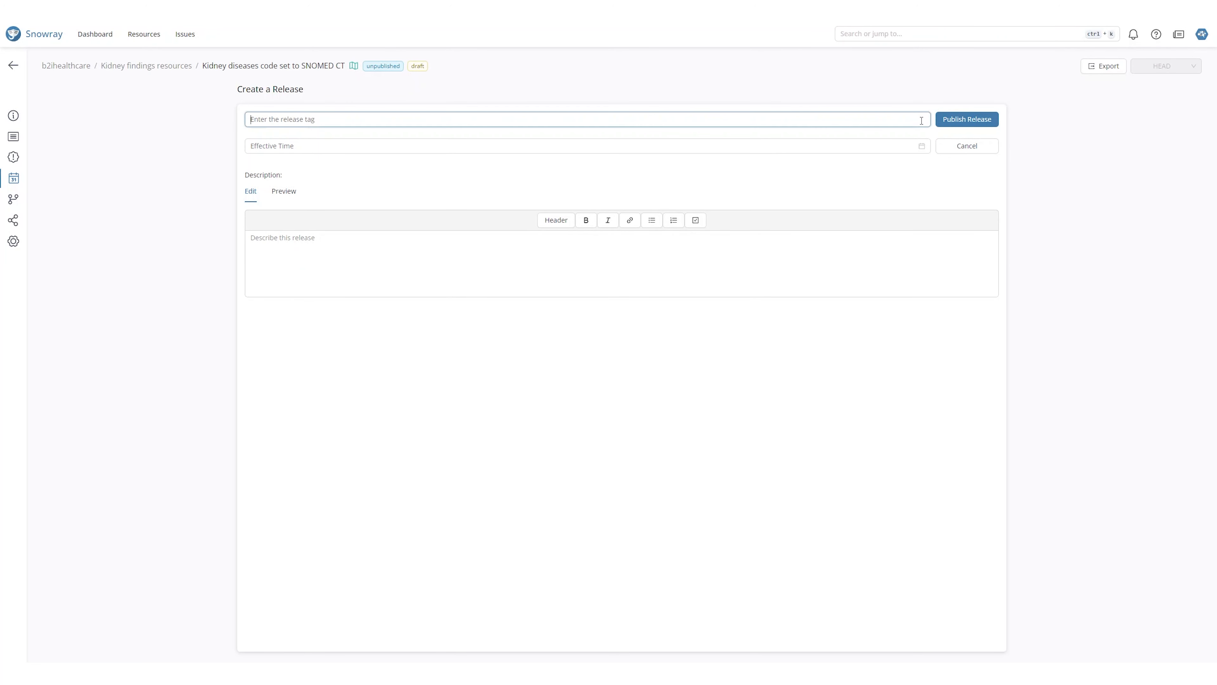
pyautogui.write('V1')
pyautogui.click(920, 148)
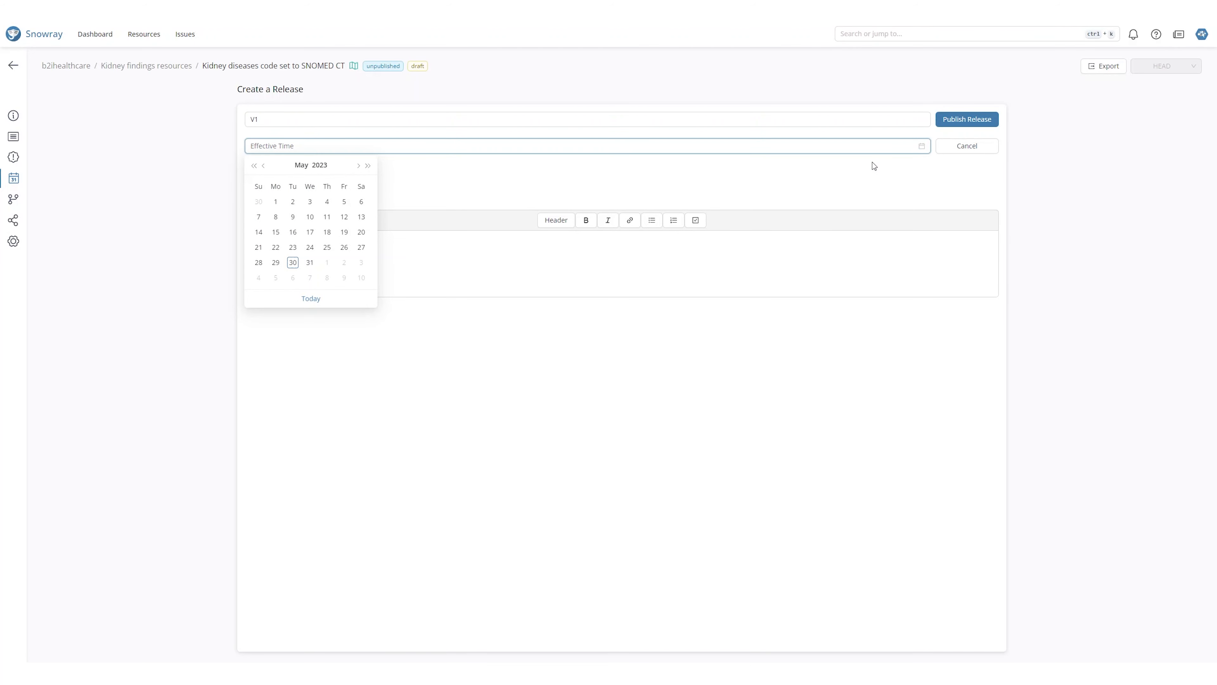
pyautogui.click(327, 263)
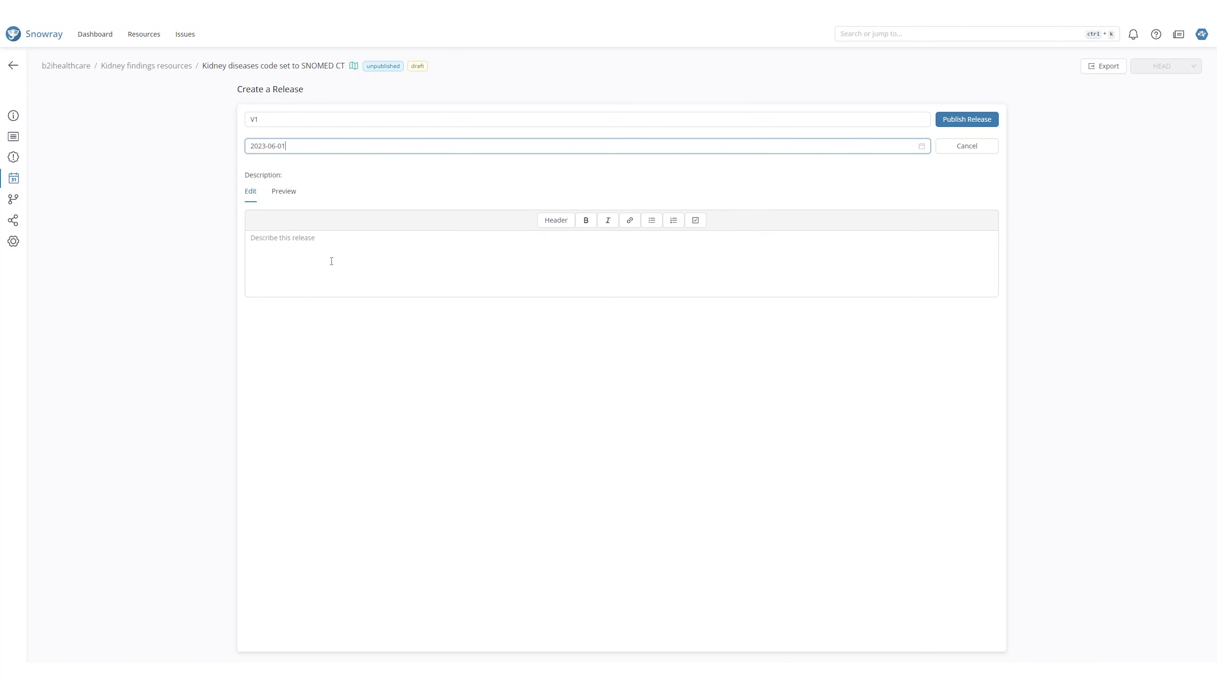
pyautogui.click(971, 120)
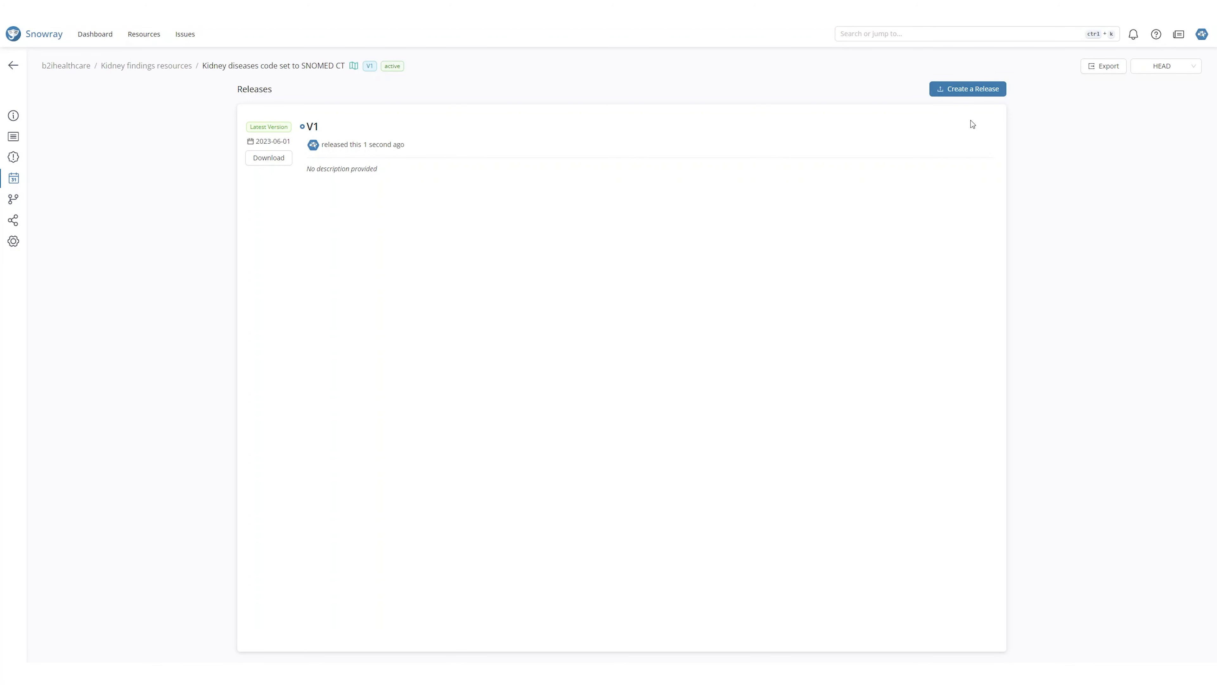
# Step: Export the released Kidney diseases code set to SNOMED CT concept map to a file
pyautogui.click(1114, 72)
pyautogui.click(1113, 86)
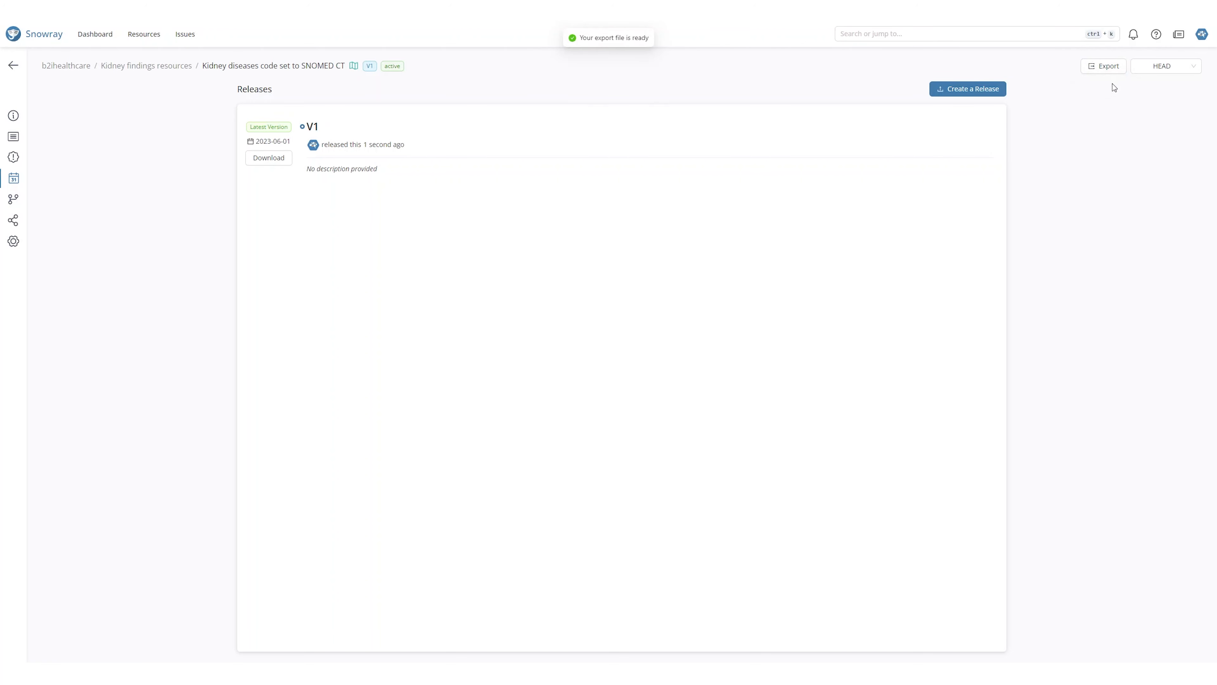